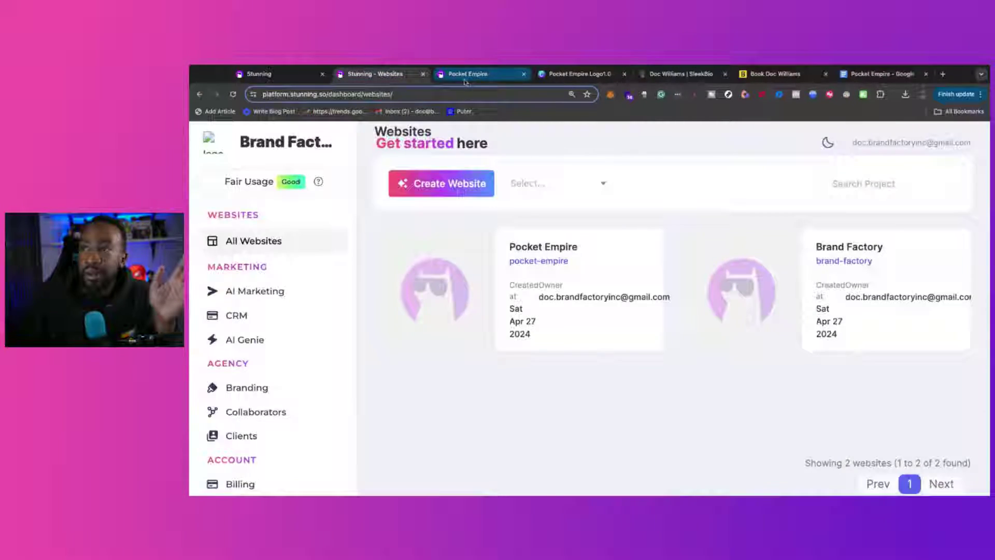
left_click(466, 76)
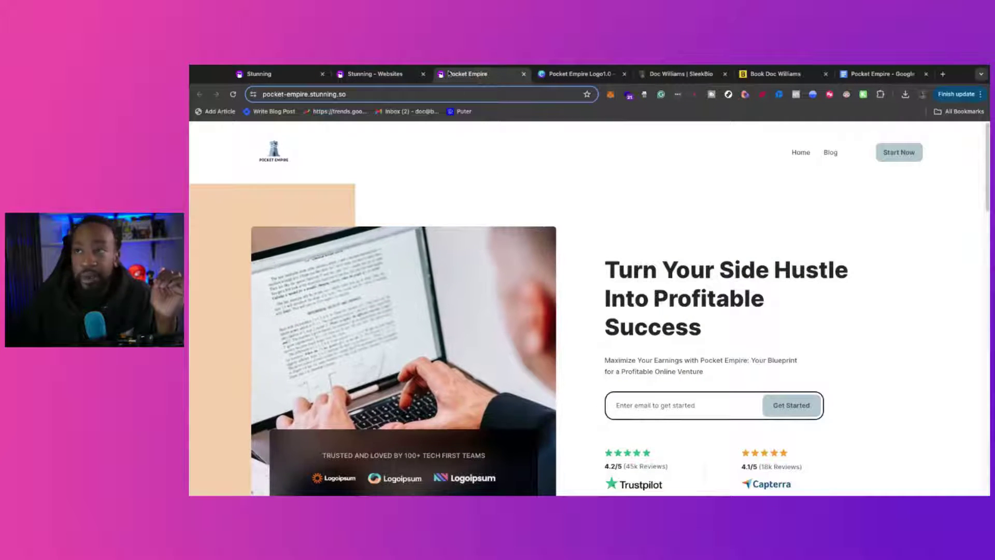
left_click(393, 75)
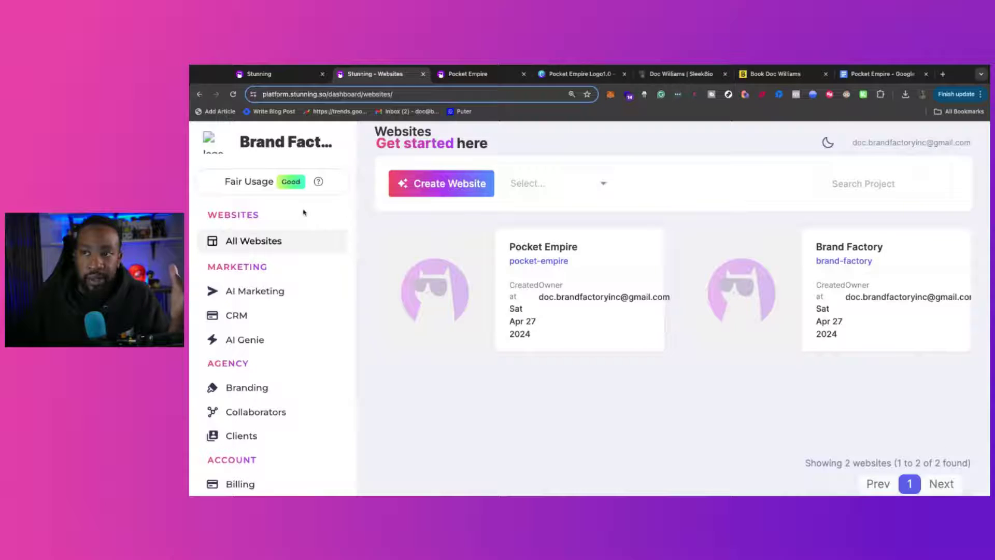
- Start a new AI-built website to reach template types like Starter, Local Business and Presale
left_click(440, 192)
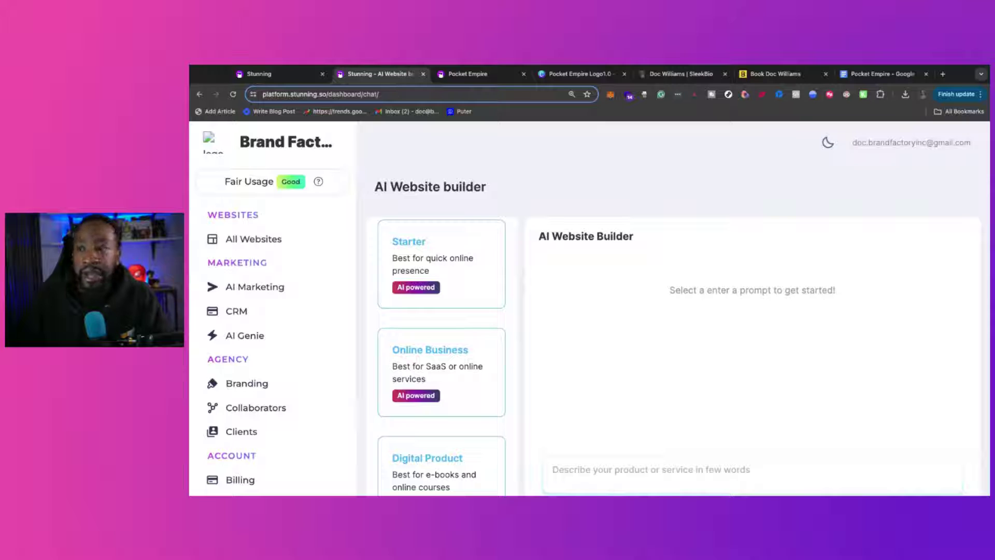
scroll(441, 358, "down", 1)
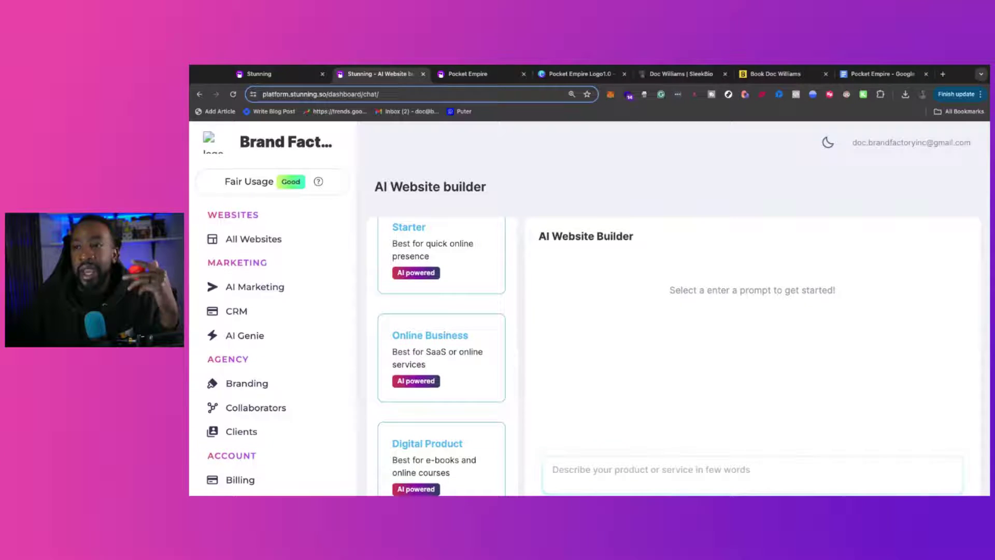
scroll(441, 358, "down", 5)
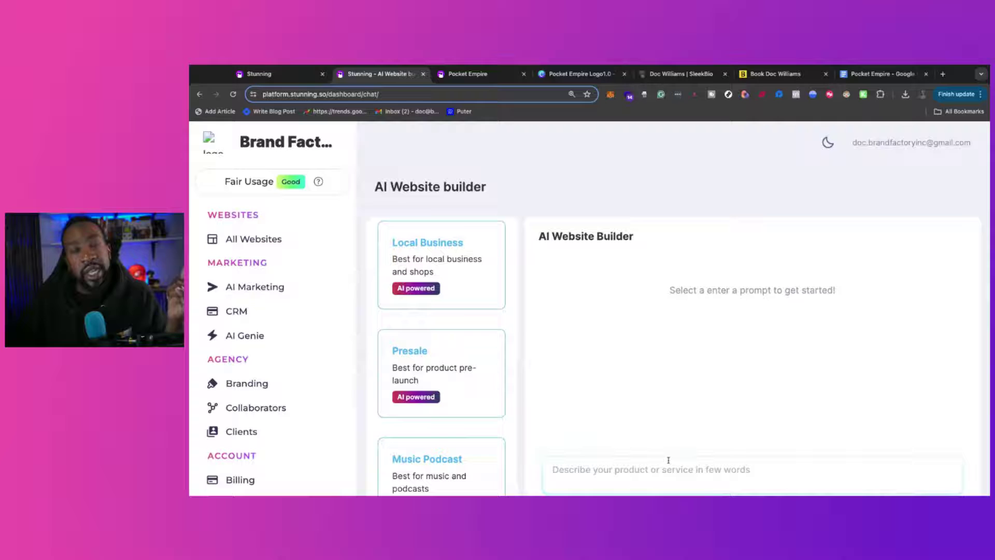
left_click(465, 74)
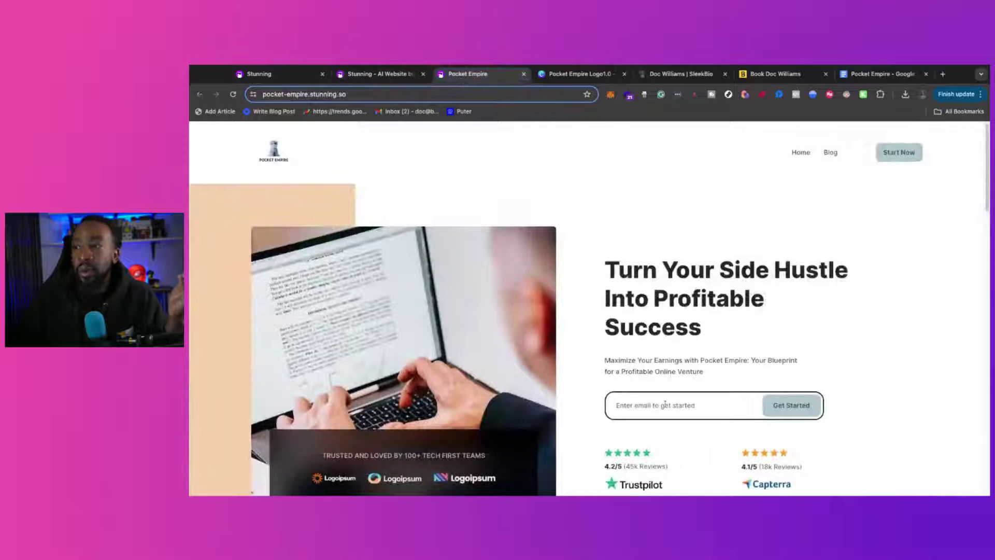
scroll(667, 403, "down", 1)
scroll(666, 404, "down", 2)
scroll(667, 403, "up", 2)
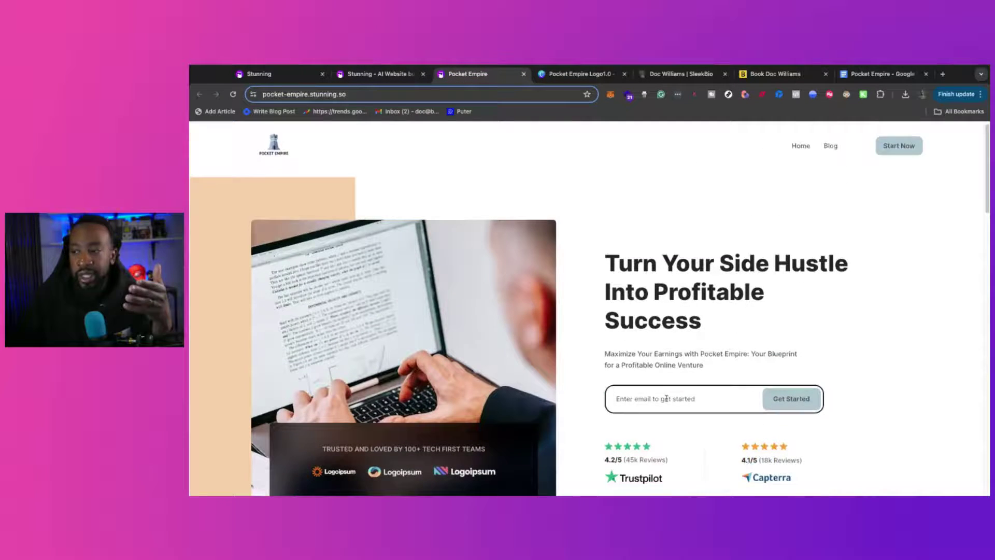
scroll(666, 398, "down", 1)
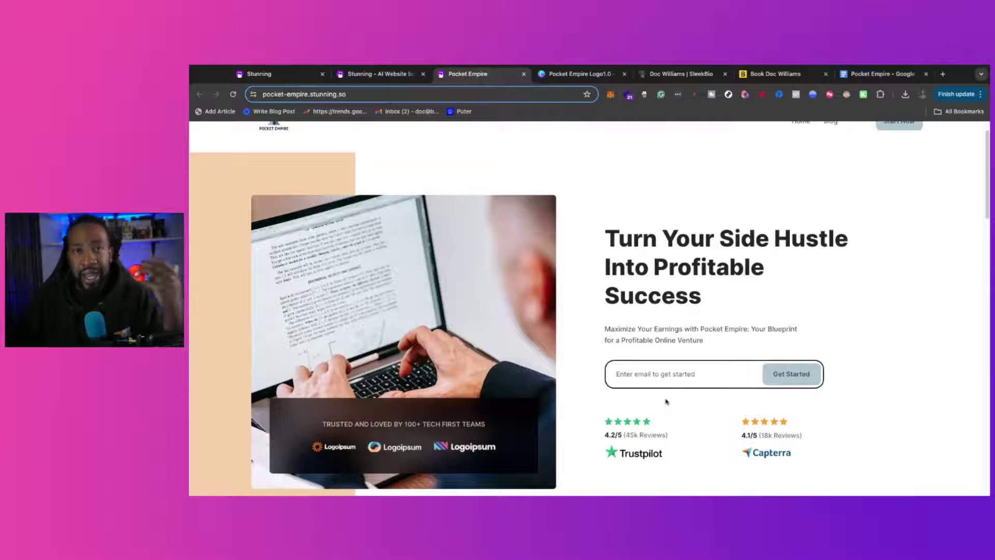
scroll(666, 401, "down", 2)
scroll(666, 400, "down", 1)
scroll(666, 400, "down", 2)
scroll(667, 399, "down", 1)
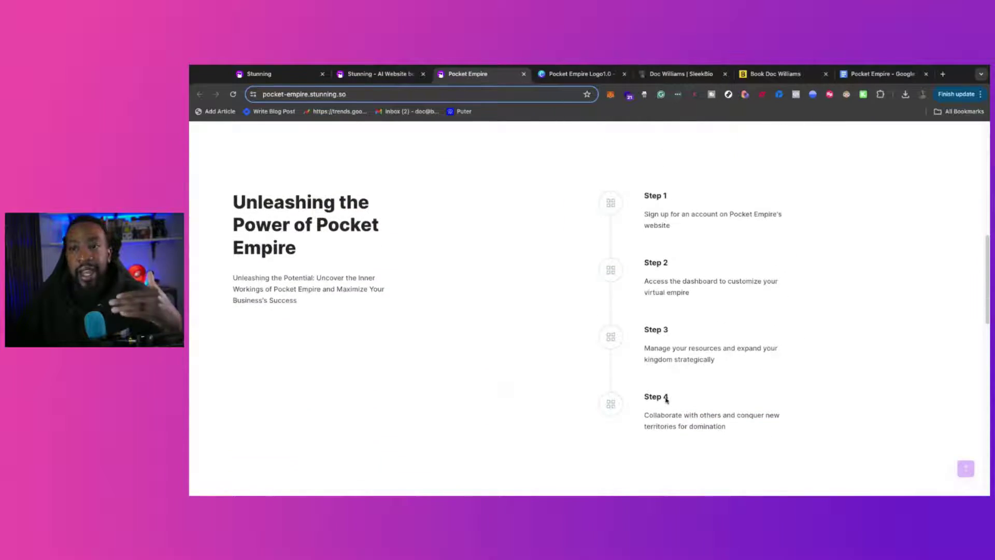
scroll(667, 398, "down", 1)
scroll(666, 399, "down", 3)
scroll(667, 398, "down", 3)
scroll(666, 398, "down", 3)
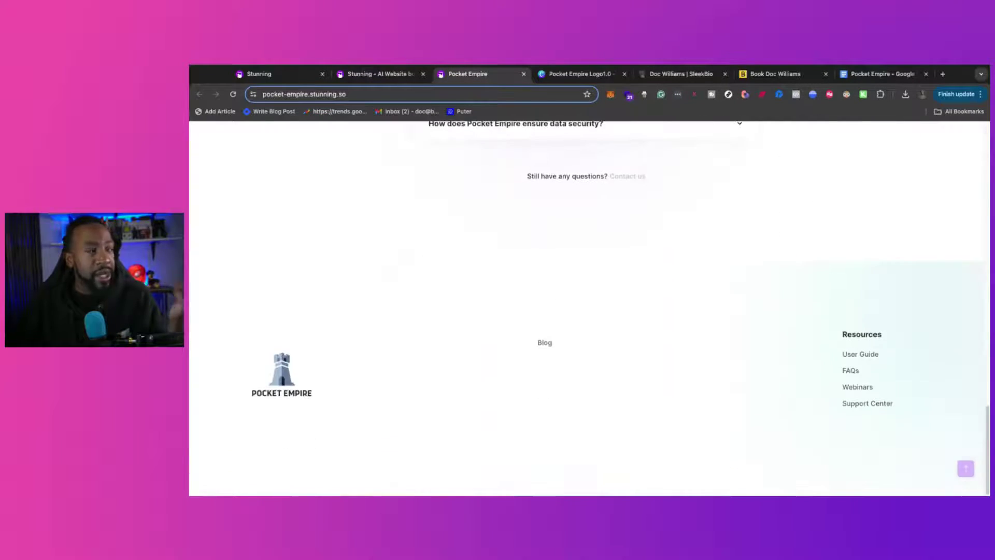
scroll(590, 309, "up", 5)
scroll(590, 309, "up", 10)
scroll(590, 309, "up", 3)
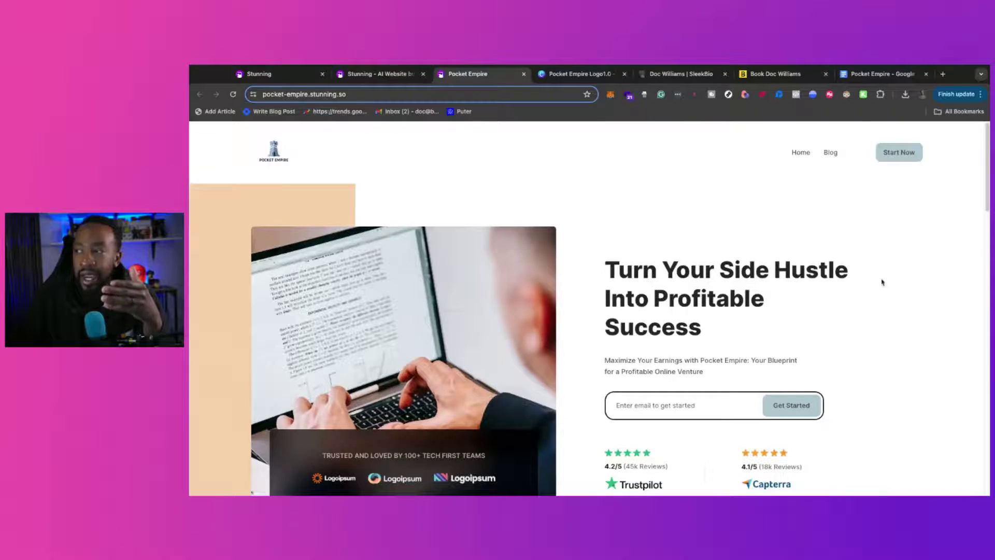
scroll(856, 285, "down", 10)
scroll(832, 287, "up", 10)
scroll(833, 287, "up", 1)
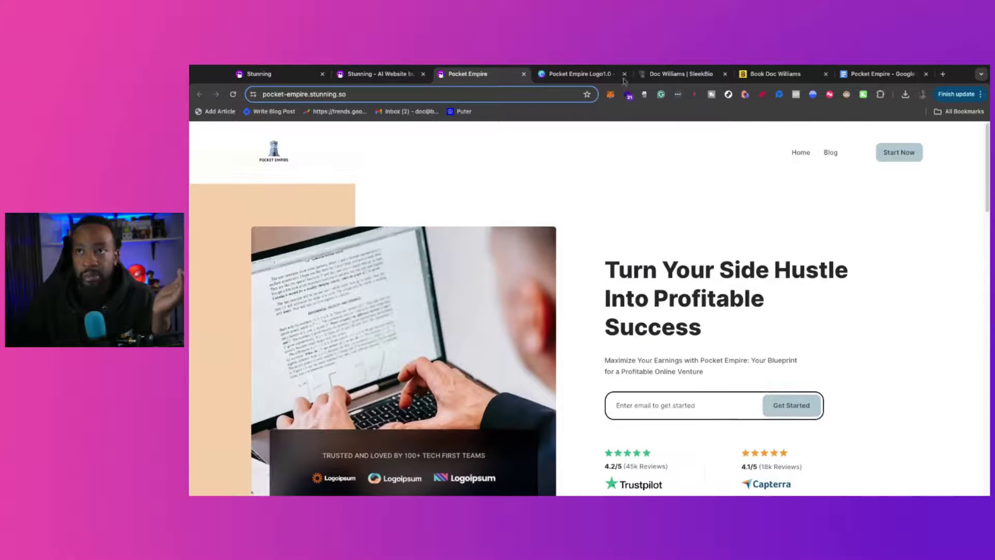
left_click(375, 73)
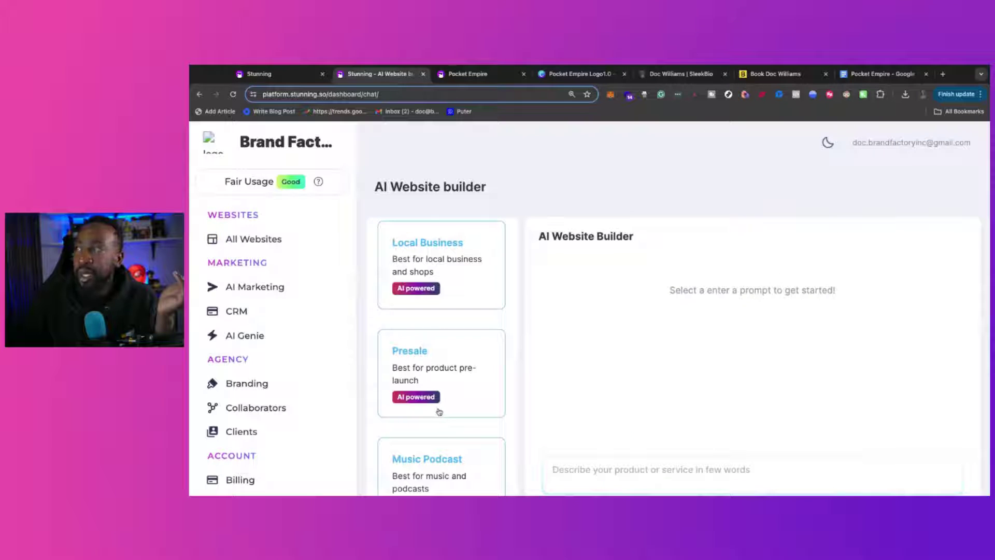
left_click(467, 74)
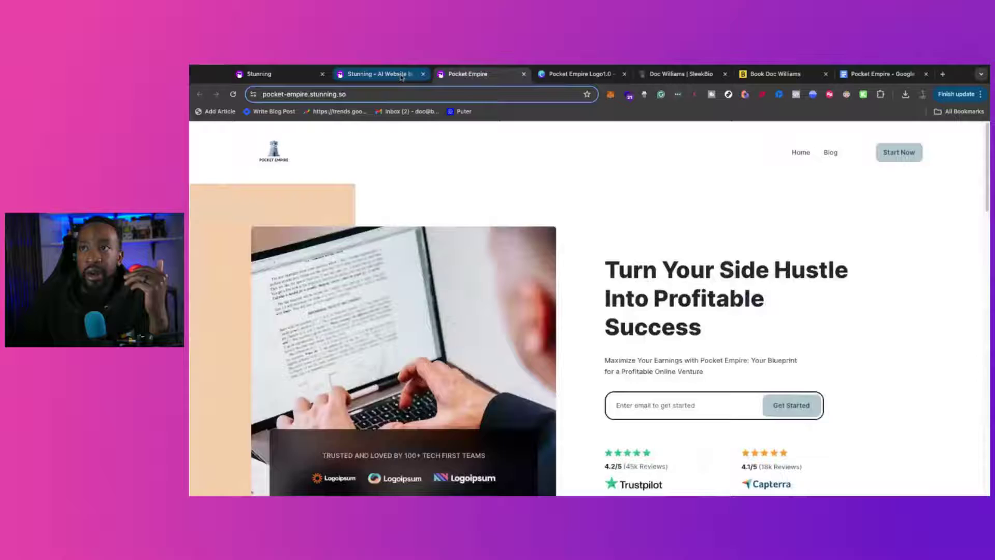
left_click(393, 76)
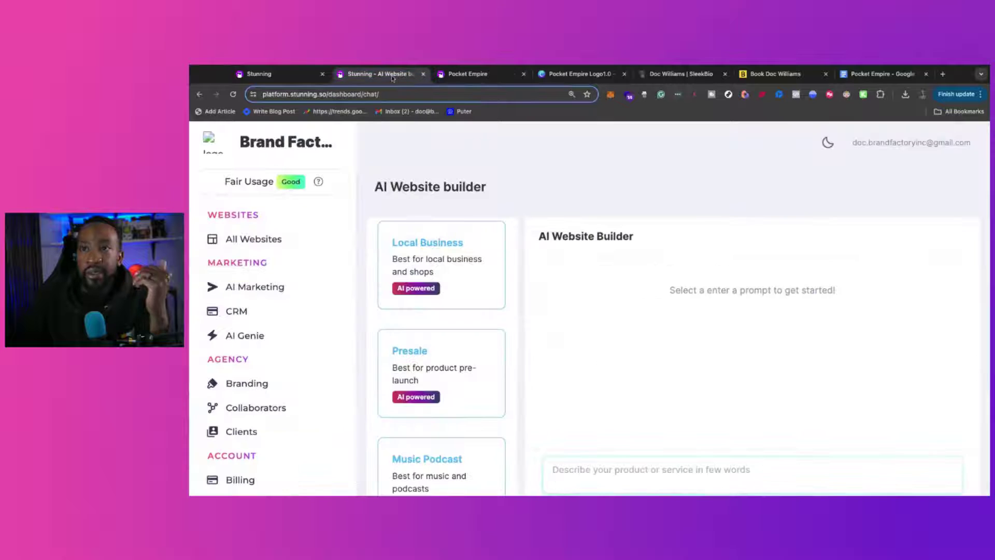
- Preview AI Marketing's post types (Google Ad, Facebook Post, Tweet, Email), then view the empty CRM page
left_click(286, 291)
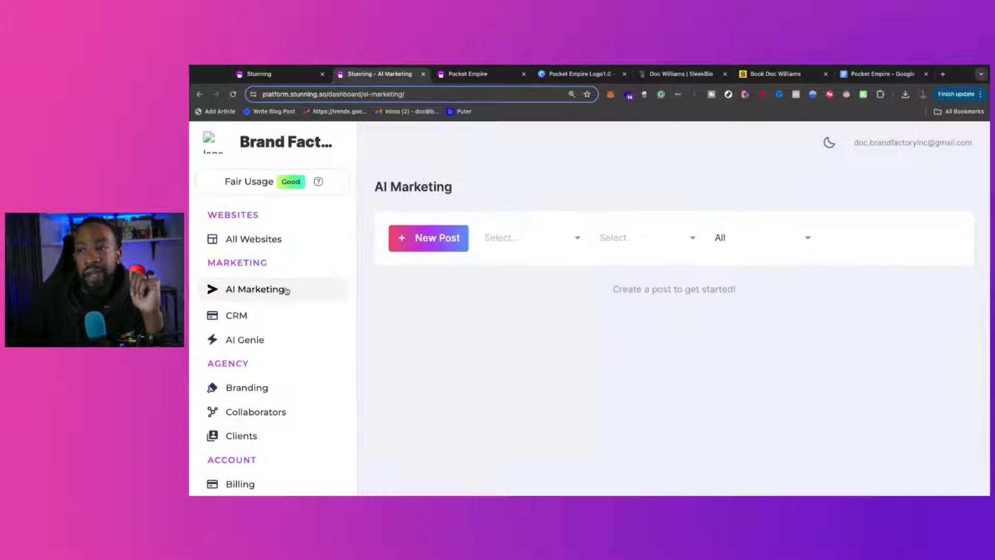
left_click(412, 247)
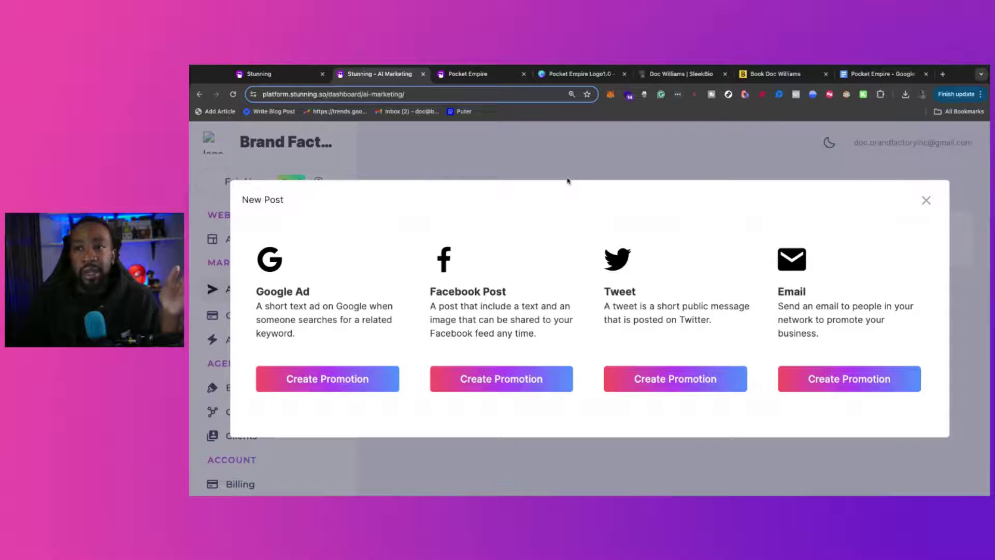
left_click(926, 201)
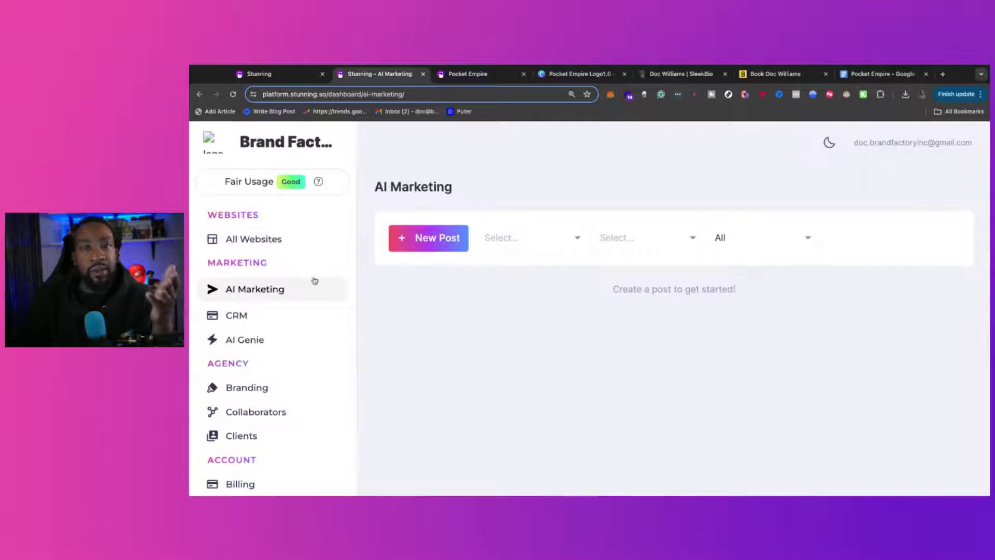
left_click(275, 318)
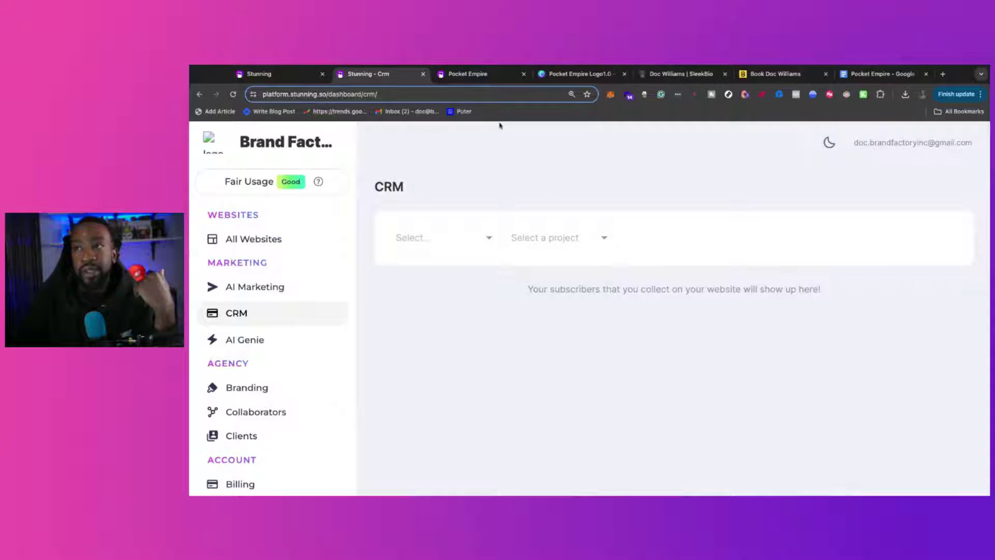
- Look over the live Pocket Empire site, then return to the Stunning dashboard tab
left_click(502, 73)
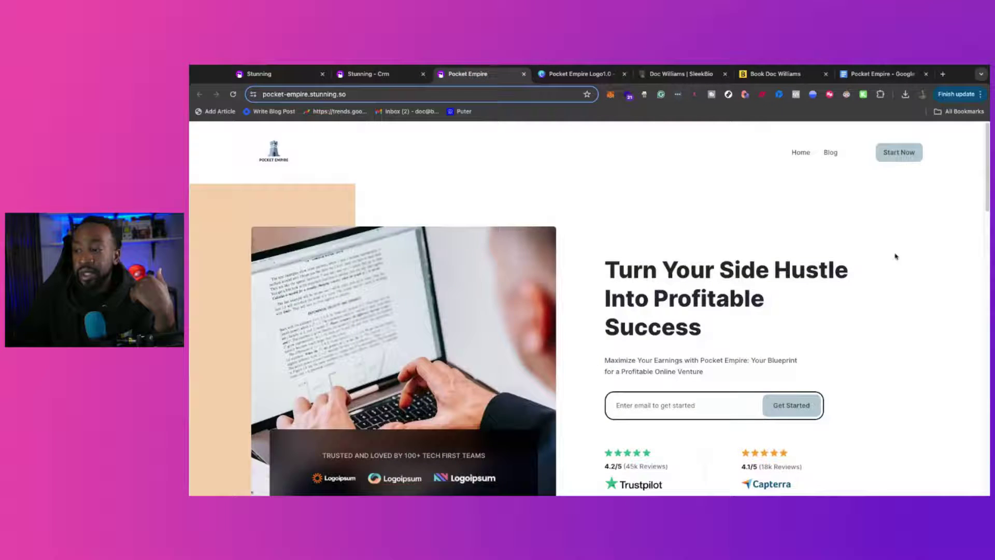
scroll(777, 311, "down", 2)
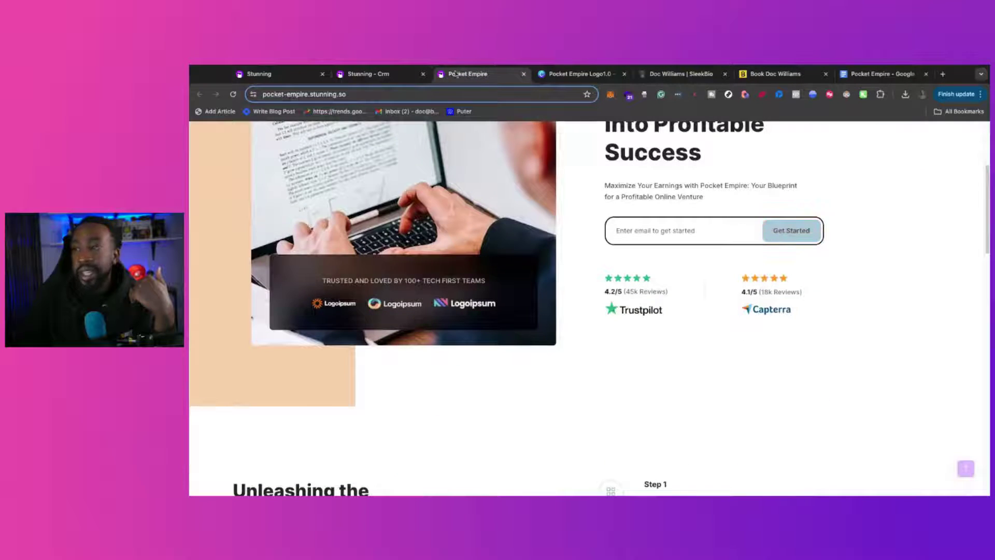
left_click(368, 73)
- Open AI Genie from the dashboard sidebar to see its poem and product description prompts
left_click(282, 339)
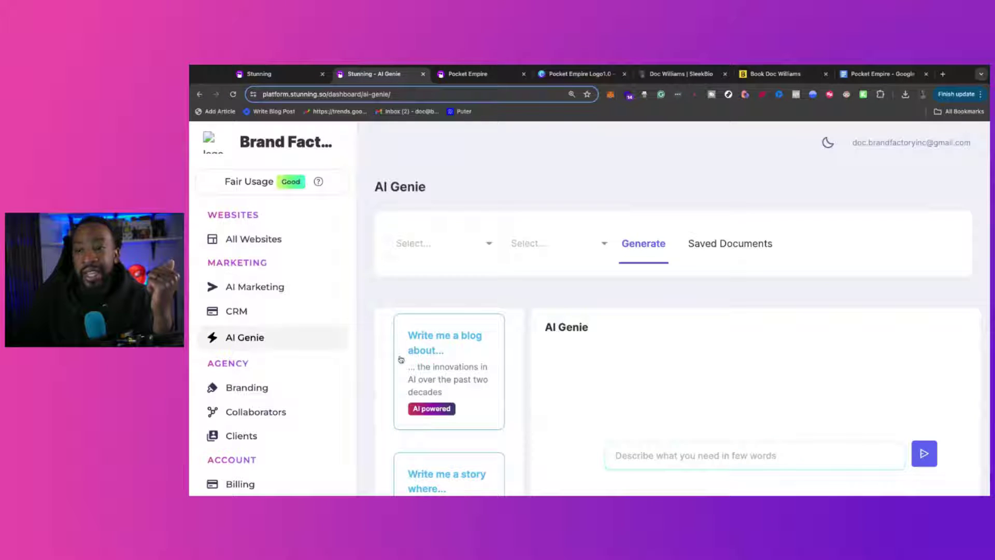
scroll(527, 395, "down", 1)
scroll(519, 392, "up", 1)
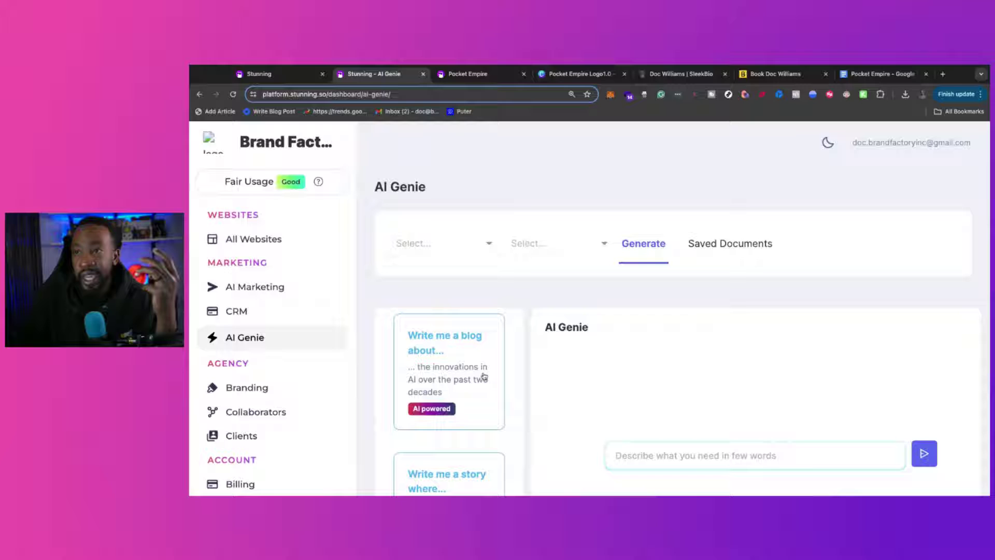
scroll(507, 377, "down", 2)
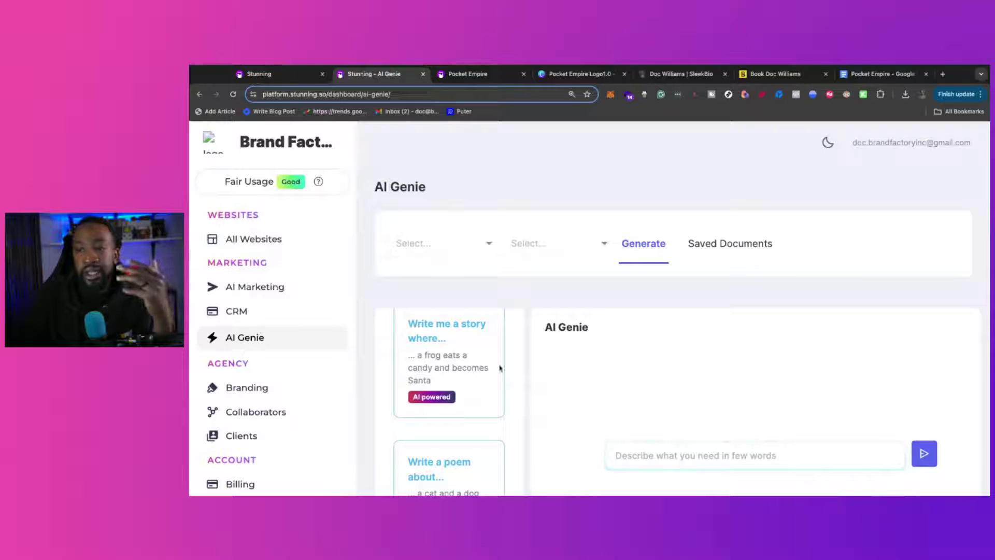
scroll(501, 369, "down", 3)
scroll(512, 374, "down", 1)
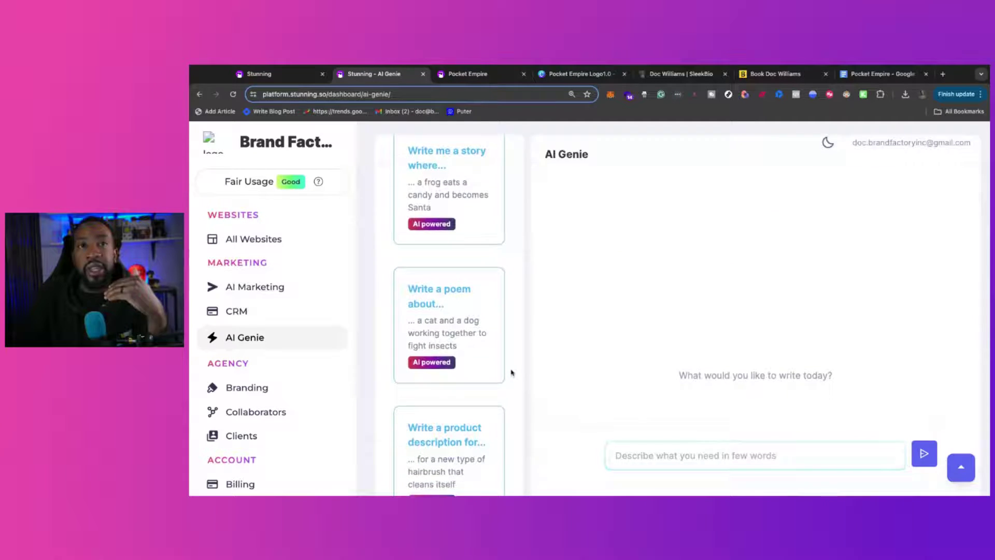
scroll(510, 373, "down", 1)
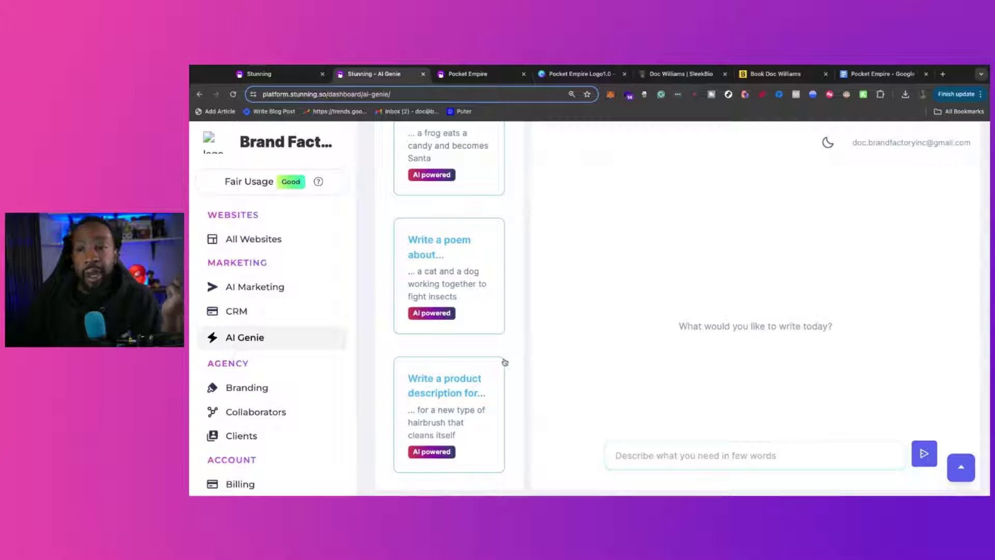
scroll(506, 360, "up", 3)
scroll(506, 357, "up", 3)
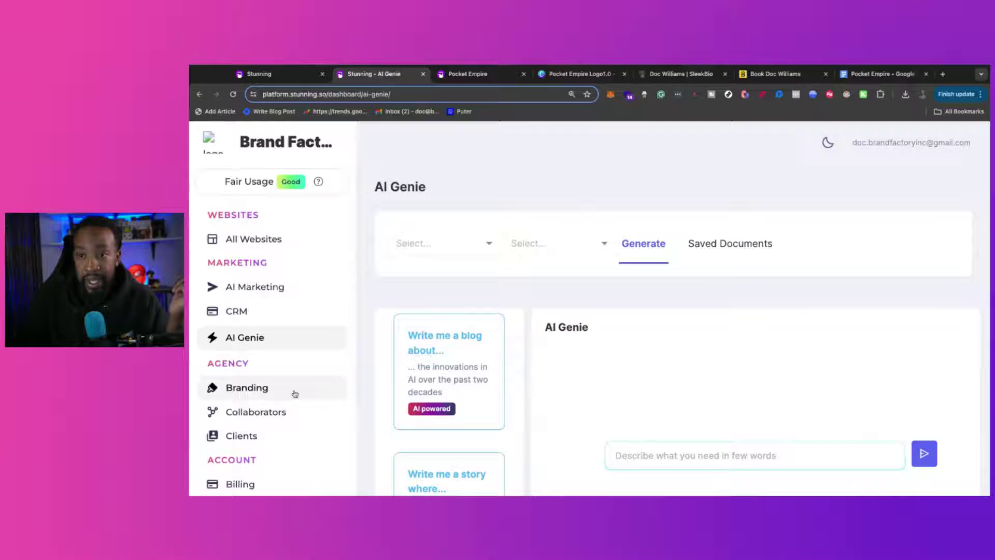
scroll(294, 384, "down", 1)
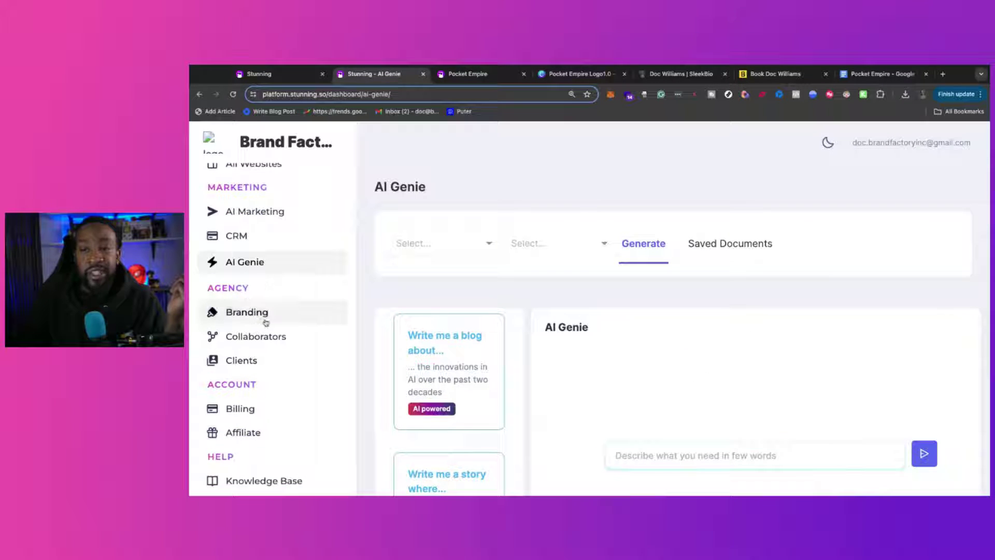
scroll(265, 322, "up", 1)
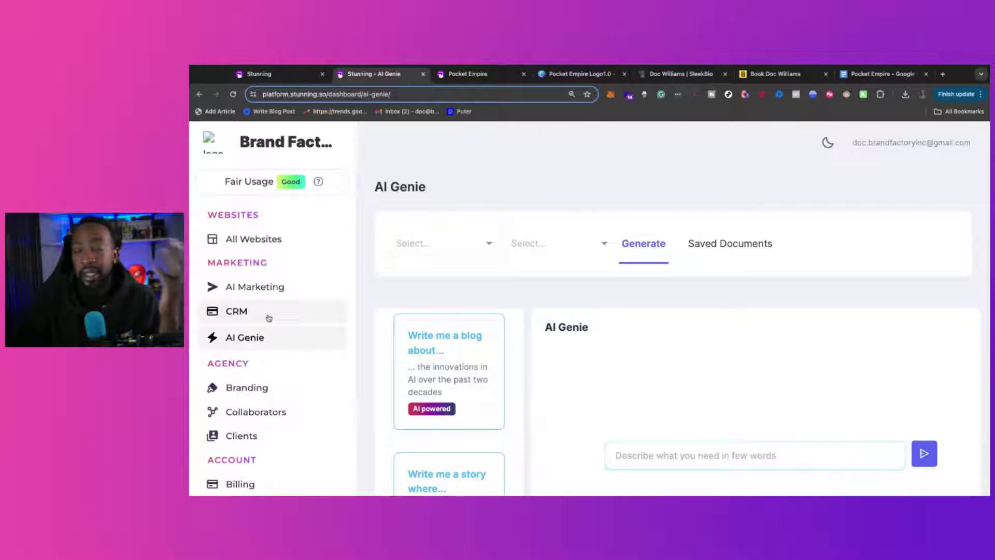
scroll(268, 317, "down", 1)
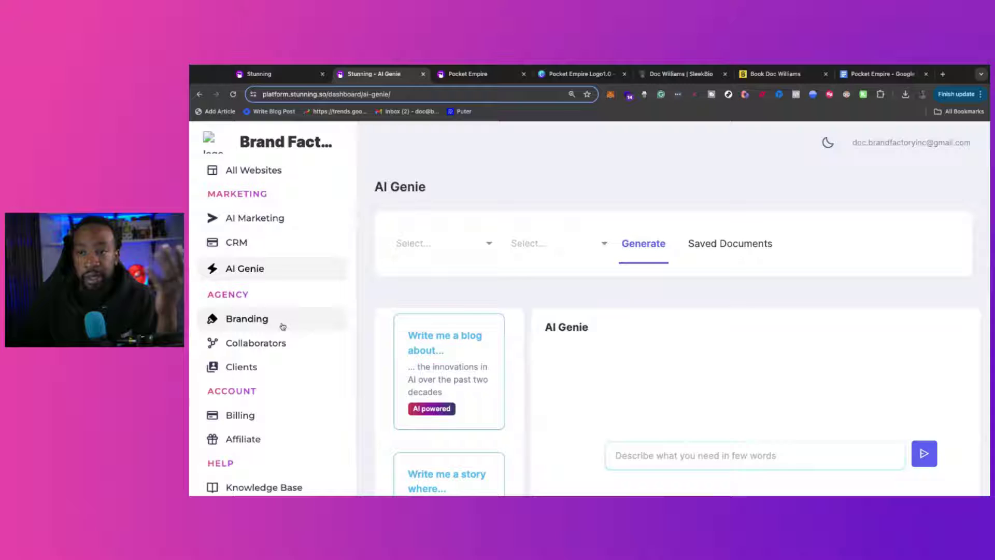
- Look through the Branding, Collaborators and Clients pages, then open Brand Factory from All Websites
left_click(282, 327)
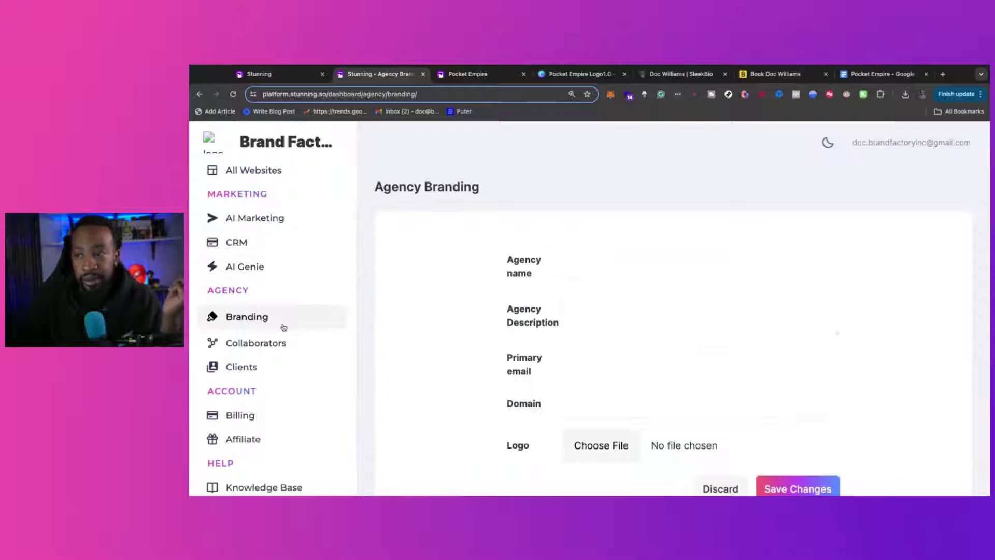
left_click(256, 351)
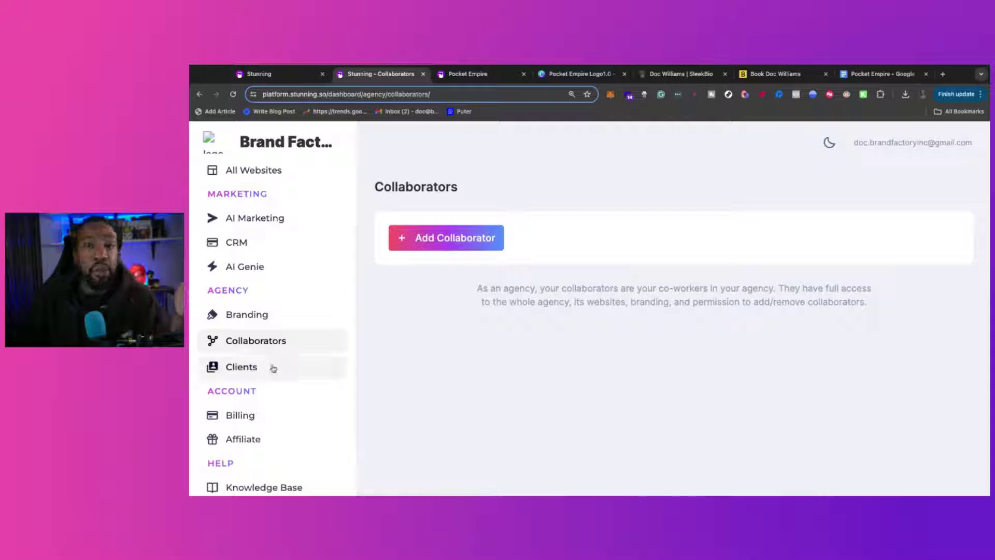
left_click(273, 363)
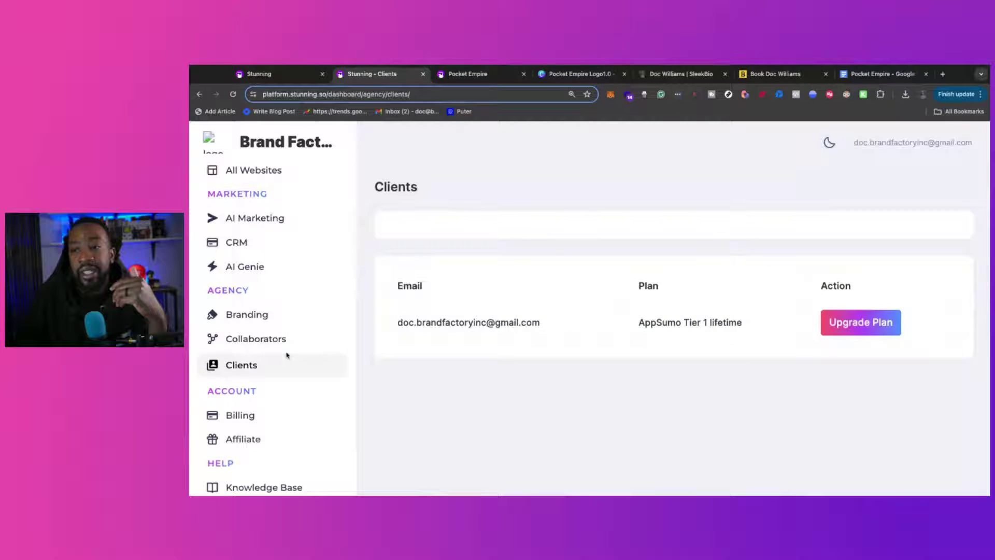
left_click(287, 350)
scroll(309, 388, "down", 3)
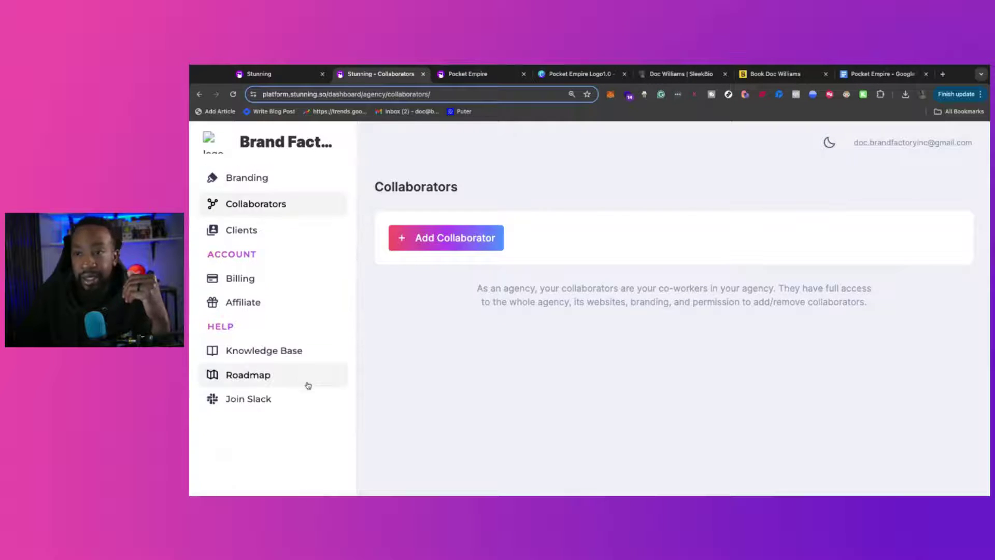
scroll(302, 345, "up", 5)
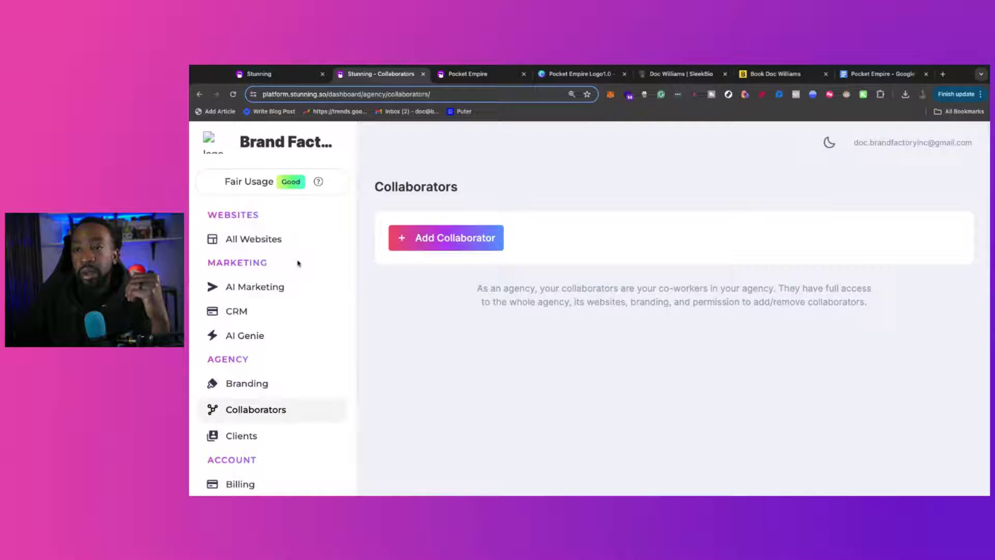
left_click(275, 243)
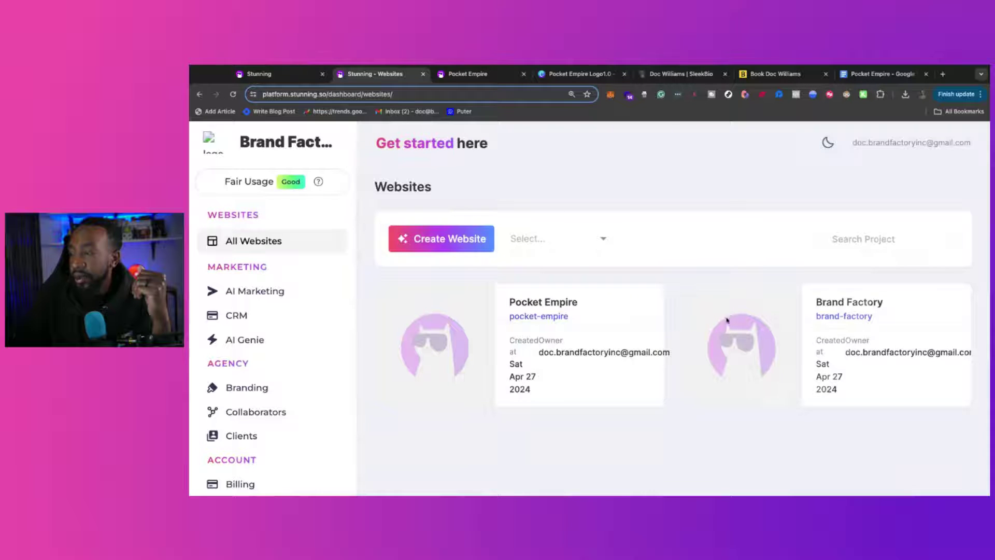
left_click(838, 315)
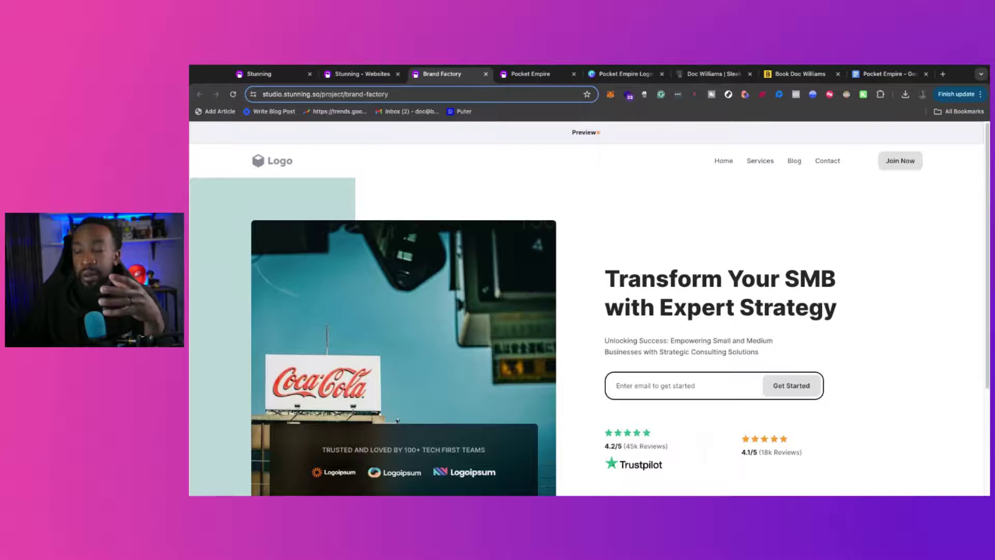
scroll(689, 332, "down", 5)
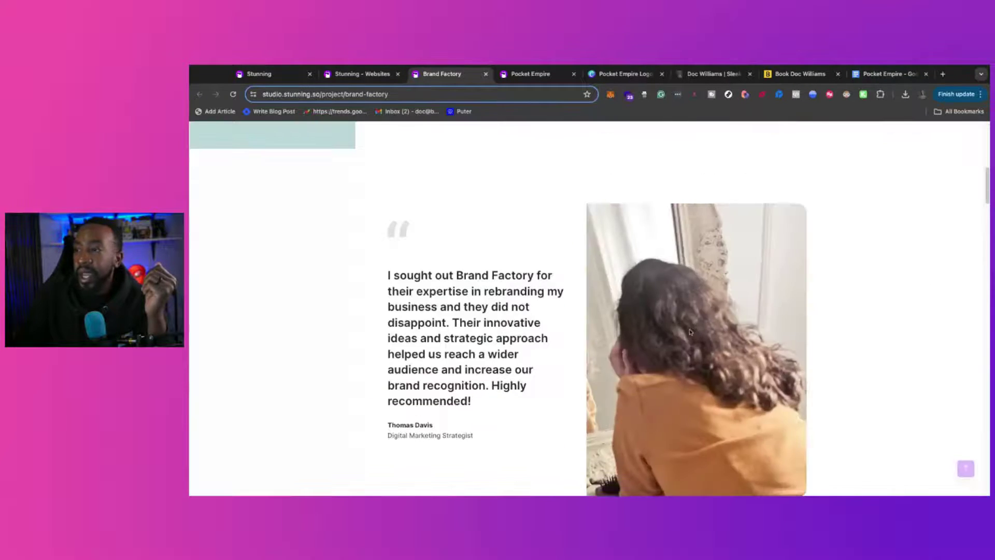
scroll(690, 332, "up", 5)
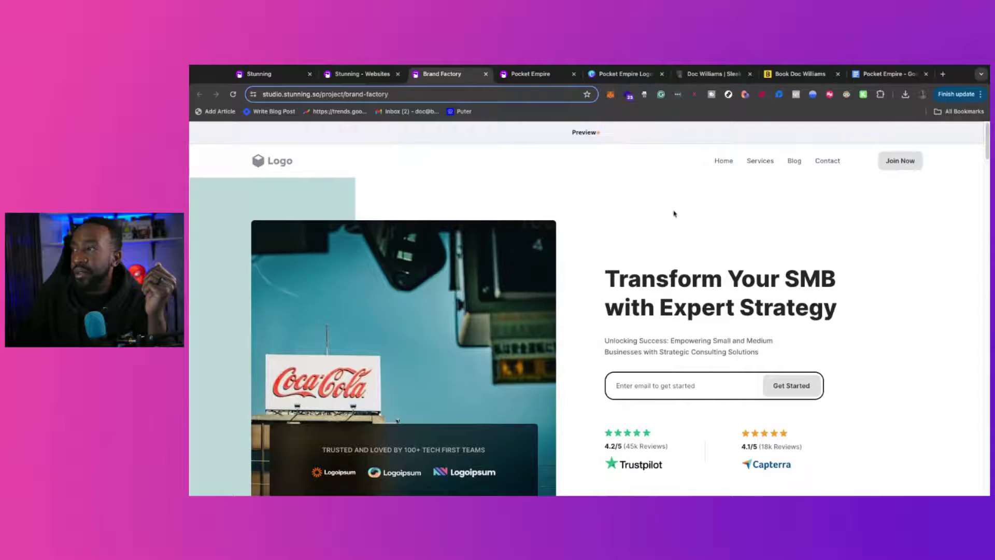
scroll(661, 345, "down", 4)
scroll(679, 300, "up", 4)
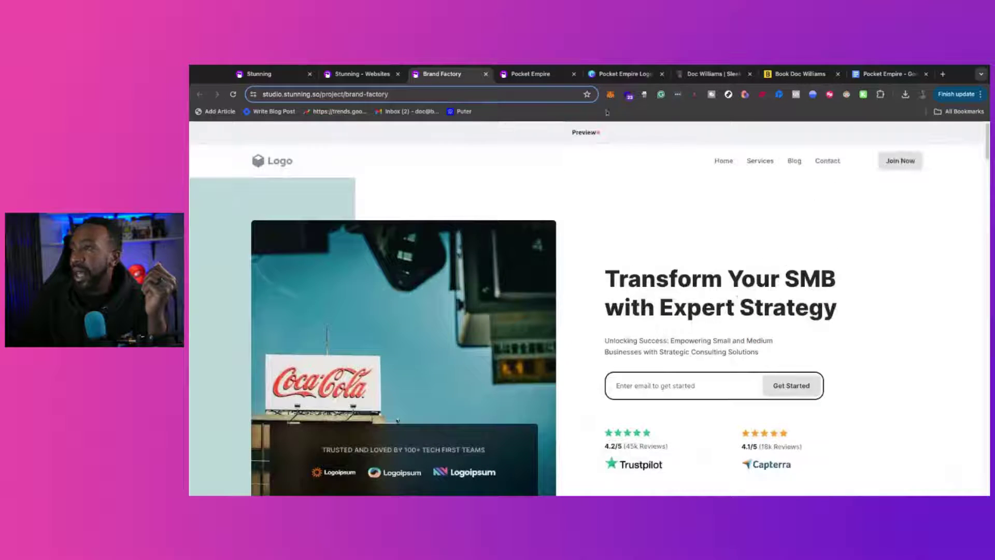
- Back on the Websites tab, choose Edit from the Brand Factory card's menu
left_click(363, 74)
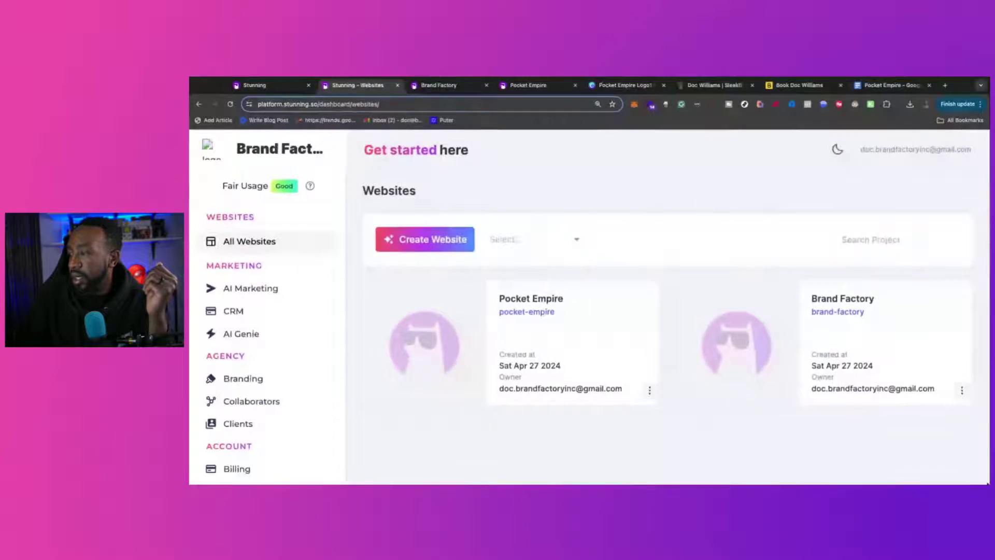
left_click(651, 391)
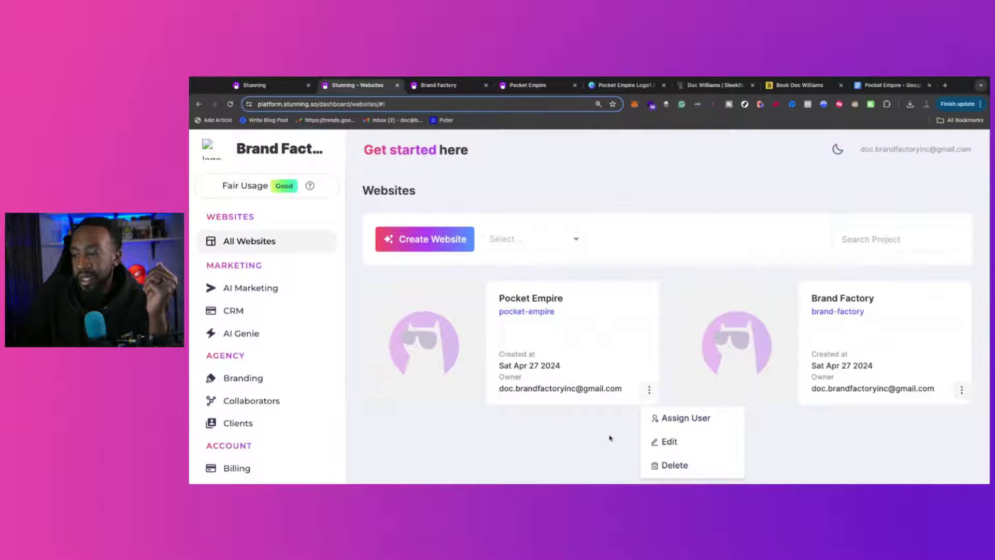
left_click(962, 389)
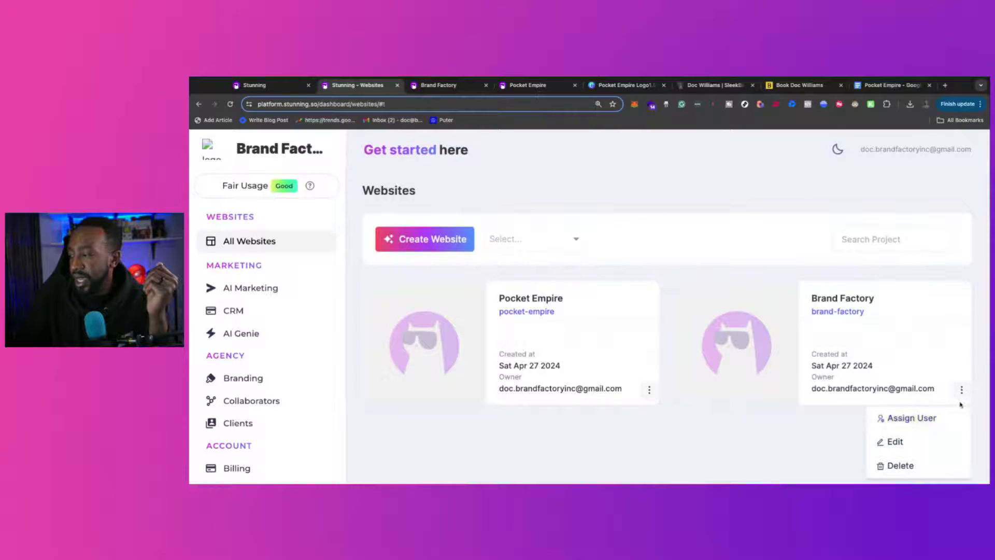
left_click(896, 442)
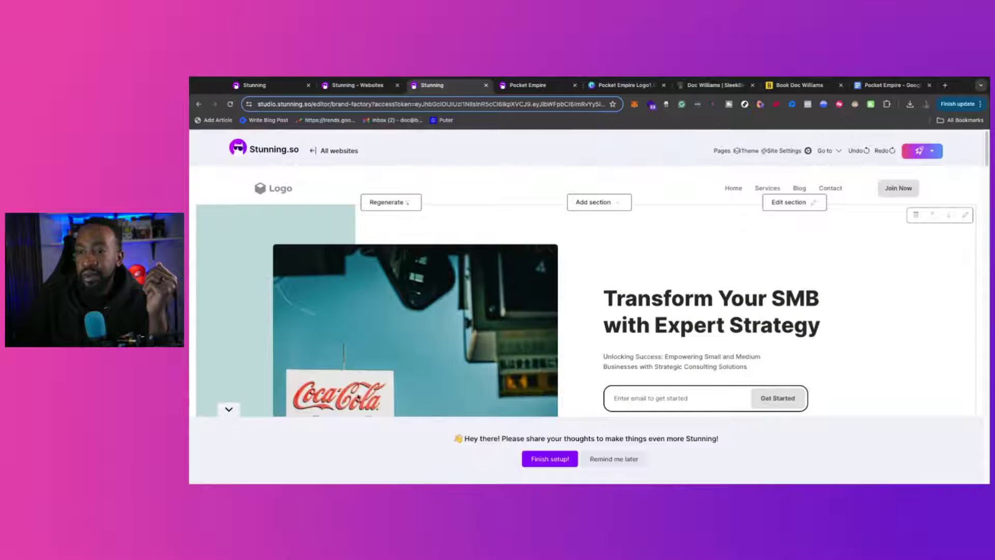
scroll(573, 312, "down", 4)
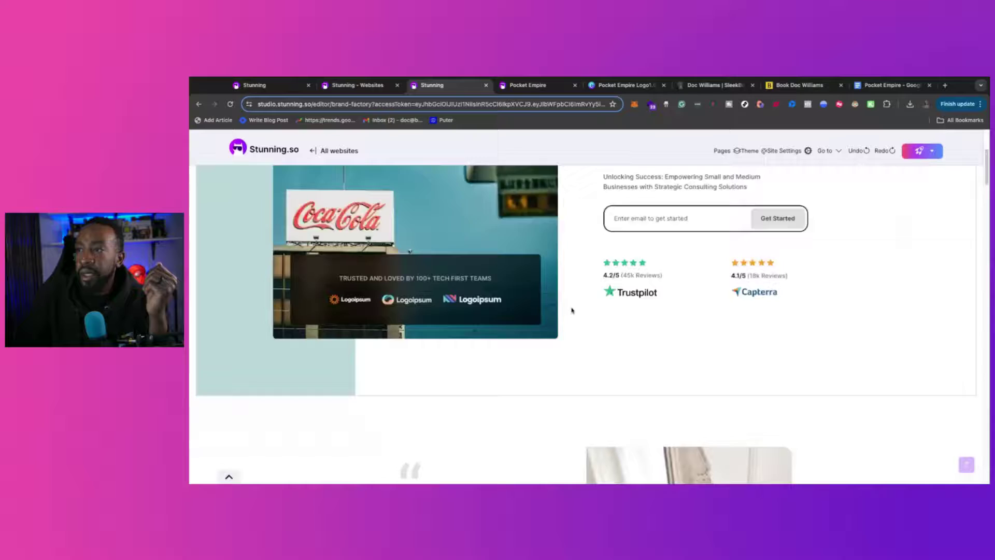
scroll(574, 279, "down", 5)
scroll(575, 278, "up", 10)
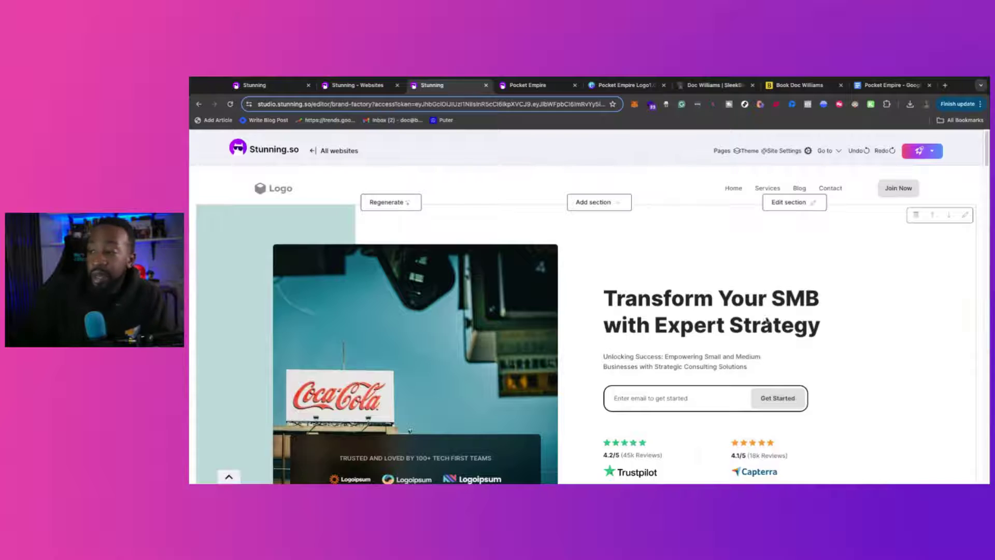
left_click(611, 206)
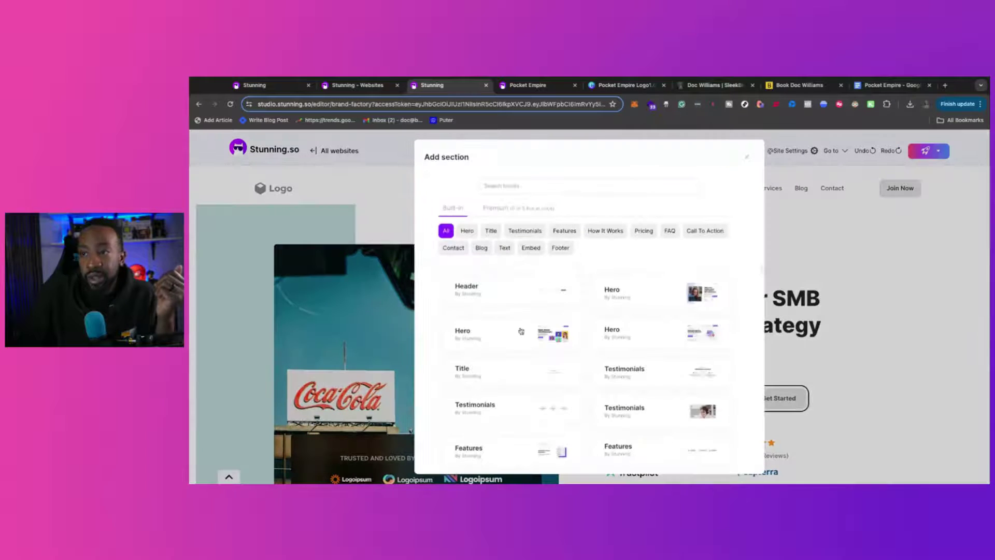
scroll(541, 323, "down", 3)
scroll(542, 323, "up", 3)
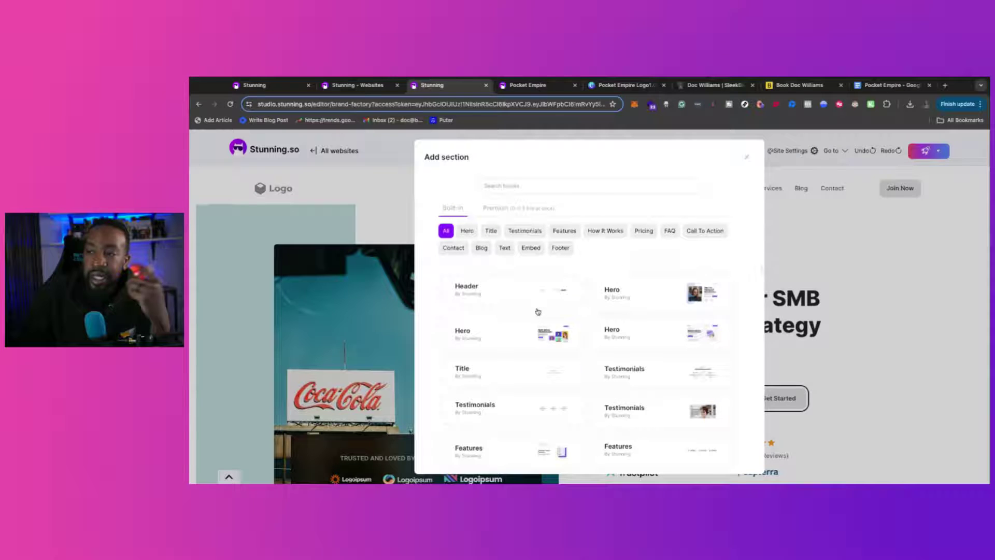
left_click(747, 158)
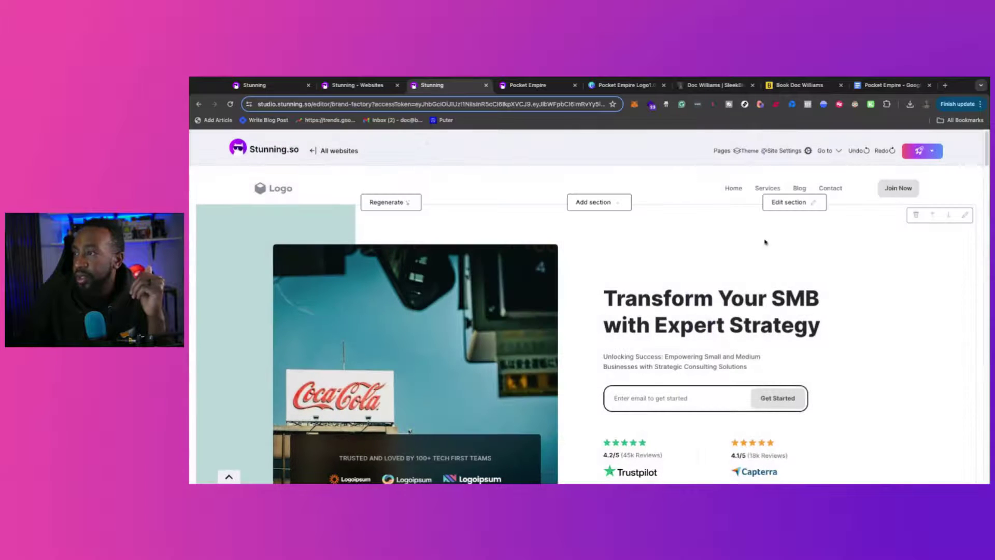
left_click(812, 204)
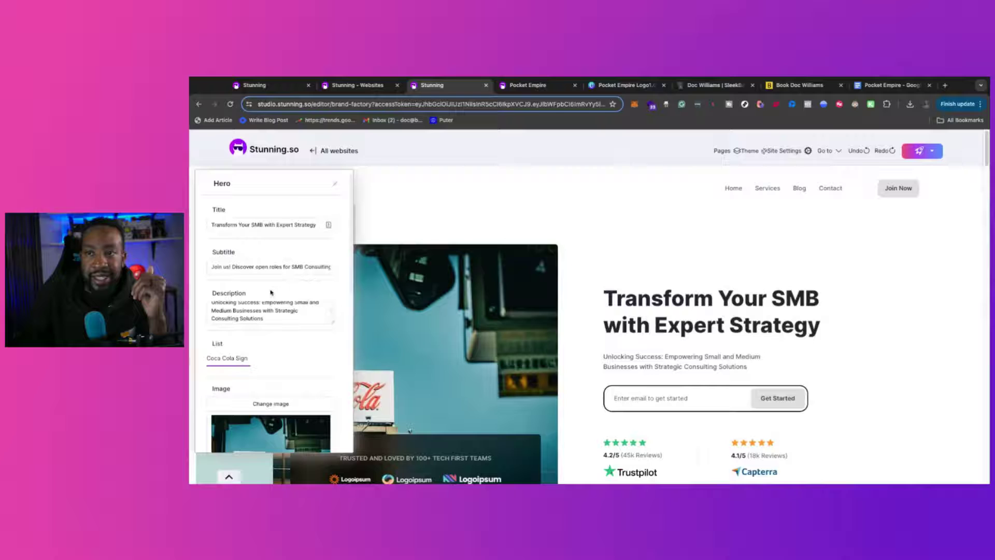
scroll(283, 262, "down", 5)
scroll(282, 269, "up", 5)
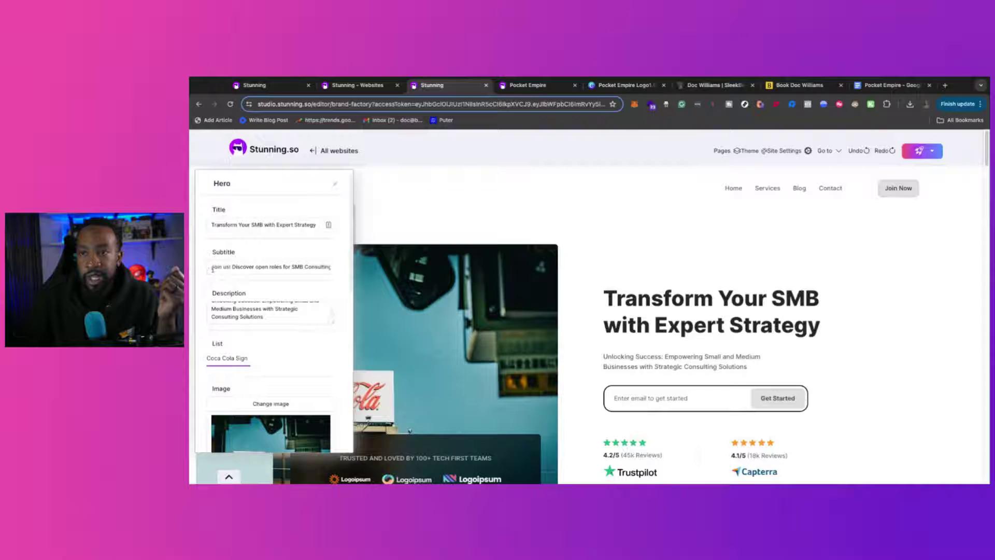
left_click_drag(316, 225, 200, 225)
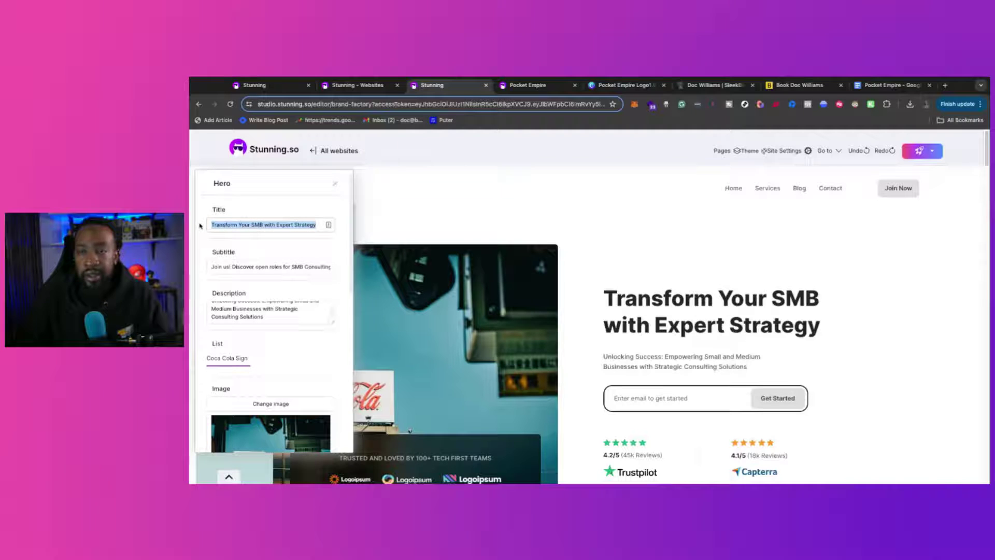
key("BackSpace")
type("I like s")
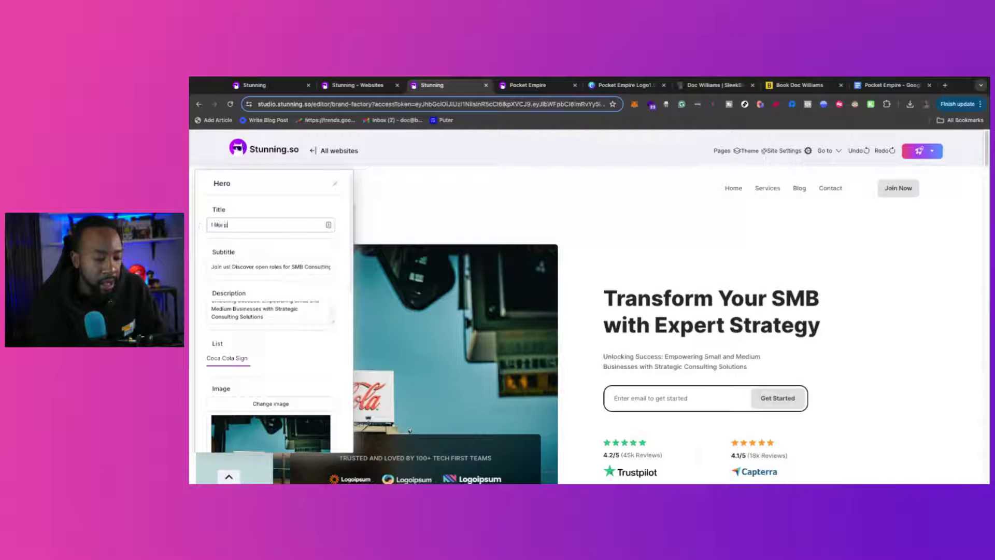
type("ie")
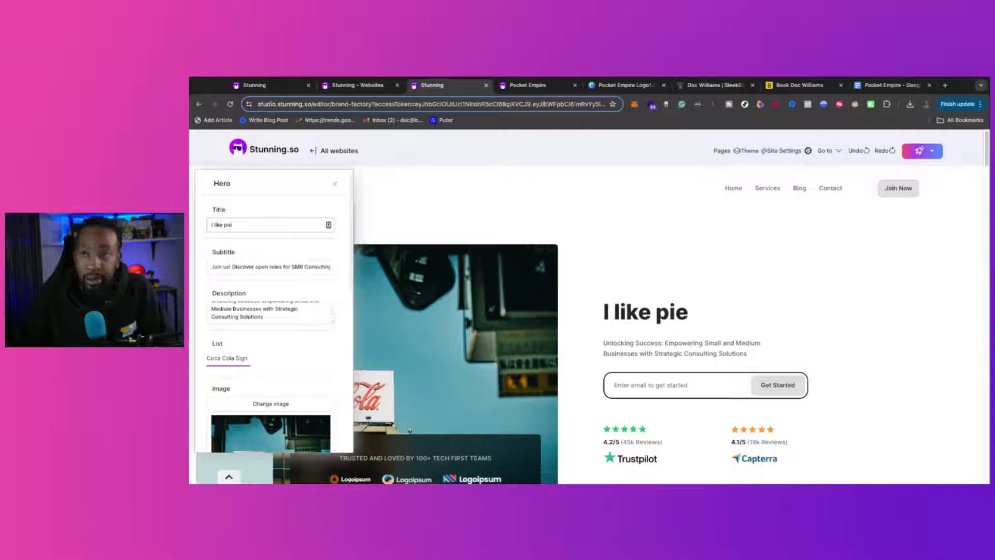
left_click(339, 188)
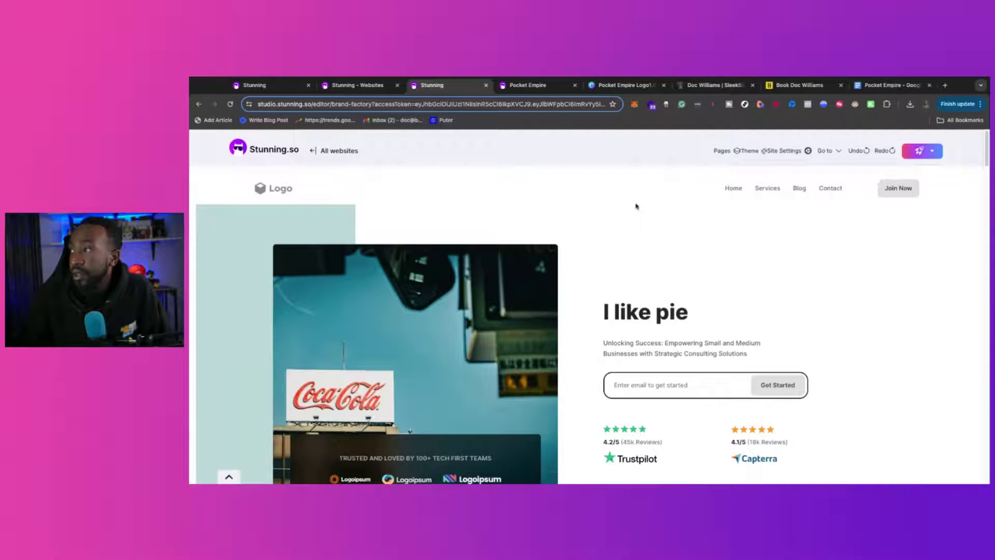
left_click(856, 151)
mouse_move(456, 222)
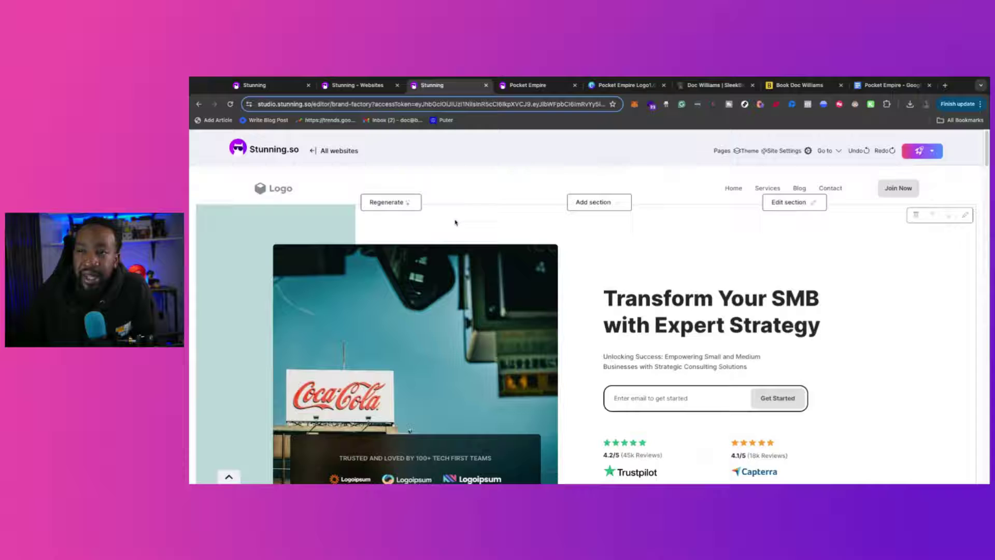
- Regenerate the hero section, then replace the testimonial section with a 'Customized Solutions' feature section
left_click(390, 202)
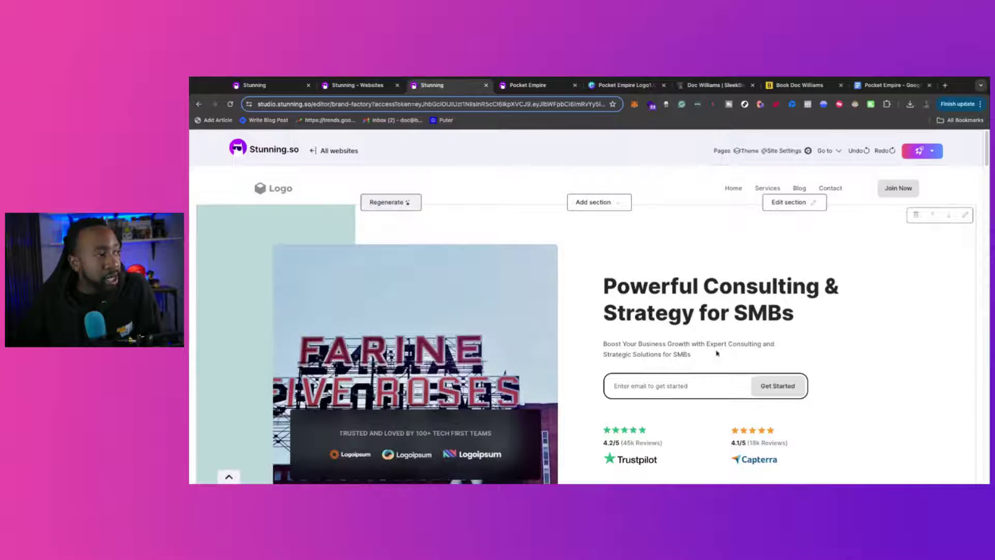
scroll(628, 415, "down", 1)
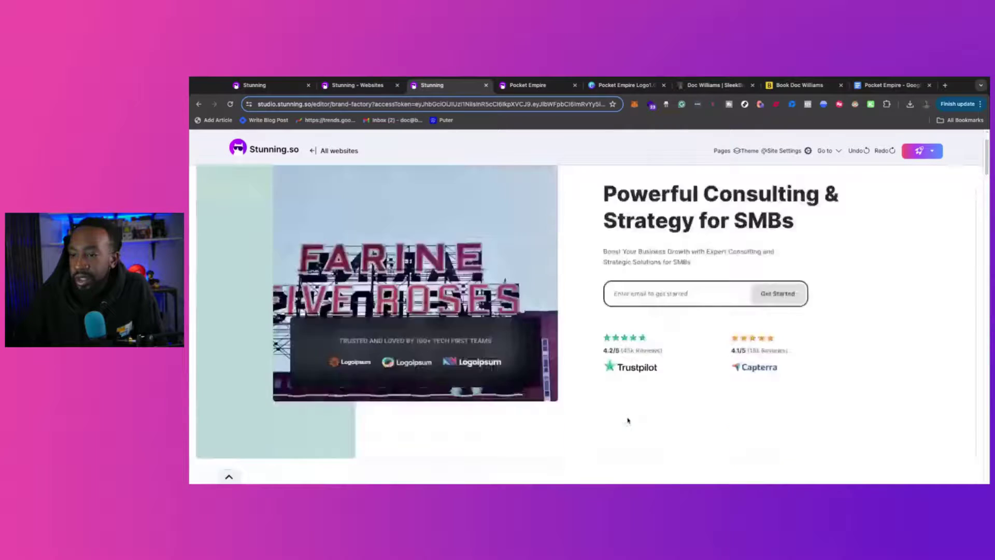
scroll(627, 417, "down", 2)
scroll(627, 417, "up", 2)
scroll(628, 421, "down", 4)
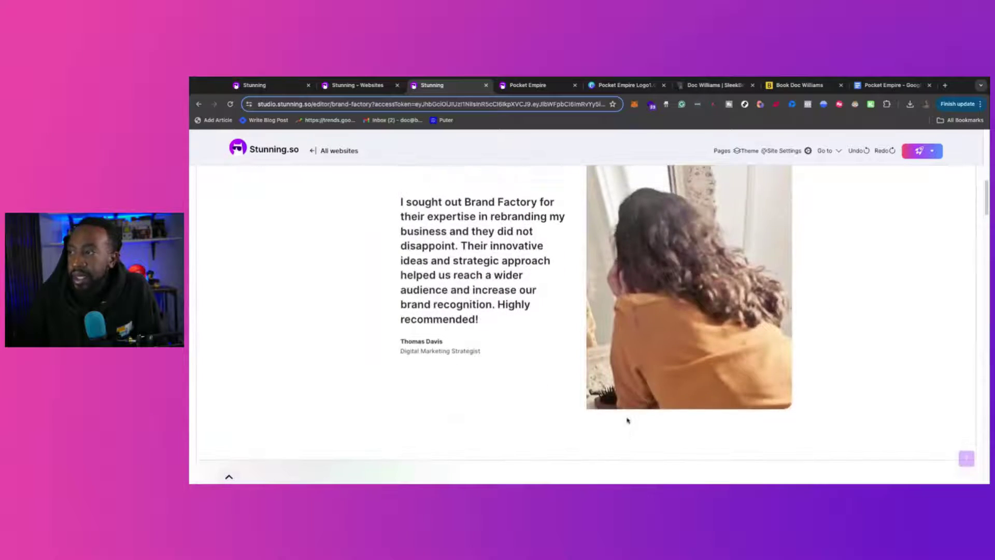
scroll(628, 420, "up", 4)
scroll(625, 418, "down", 1)
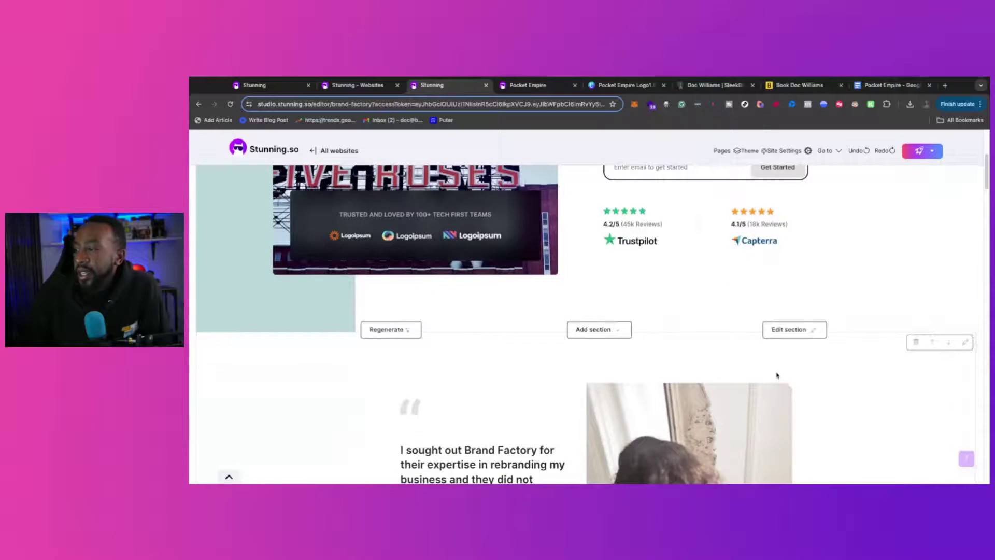
scroll(778, 378, "up", 2)
scroll(920, 248, "up", 1)
scroll(911, 313, "down", 4)
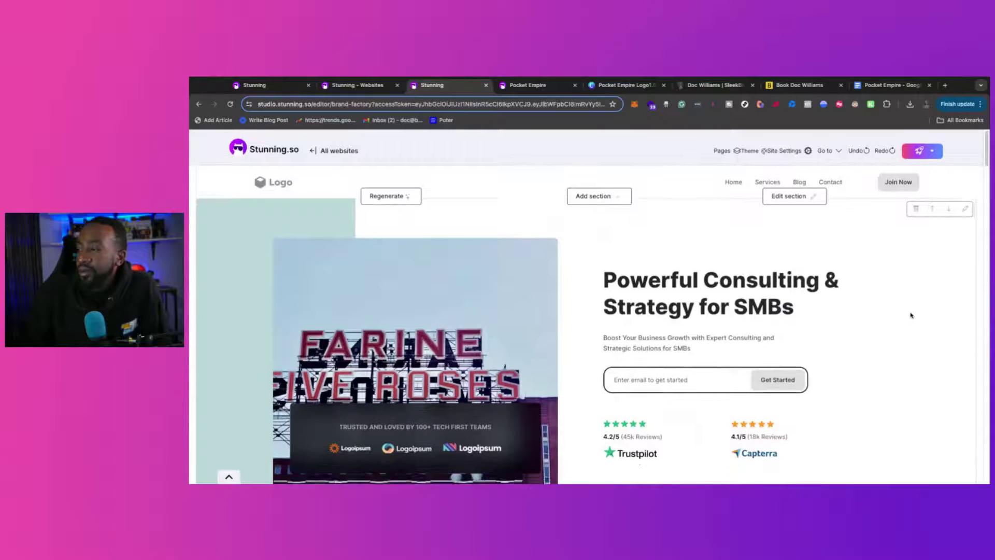
scroll(909, 313, "down", 3)
scroll(907, 314, "up", 4)
scroll(906, 314, "up", 2)
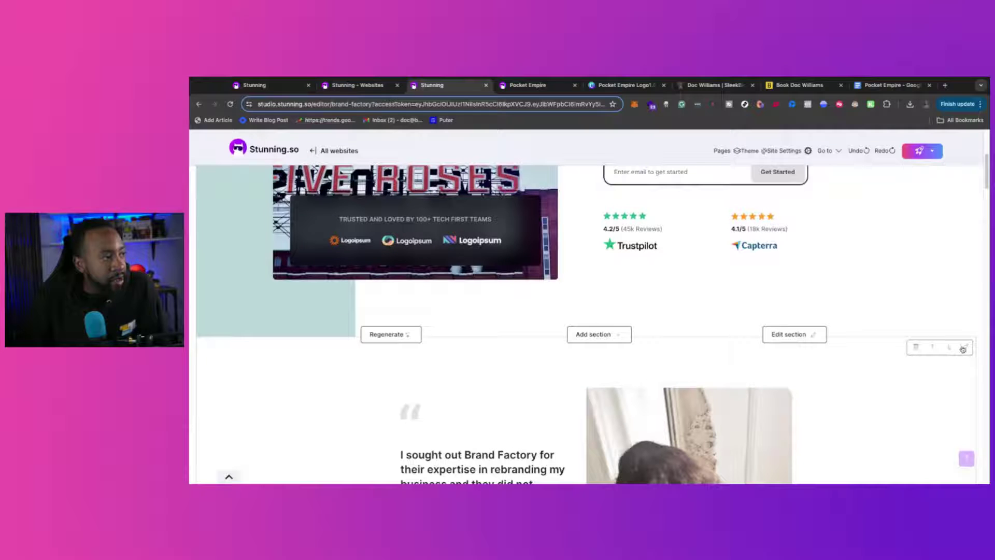
left_click(948, 348)
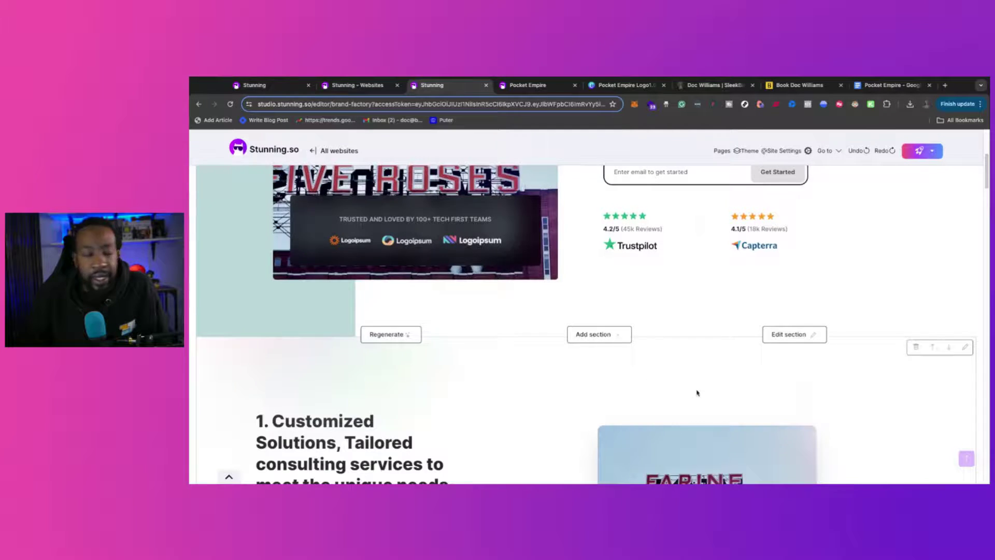
scroll(697, 393, "down", 3)
scroll(697, 392, "up", 1)
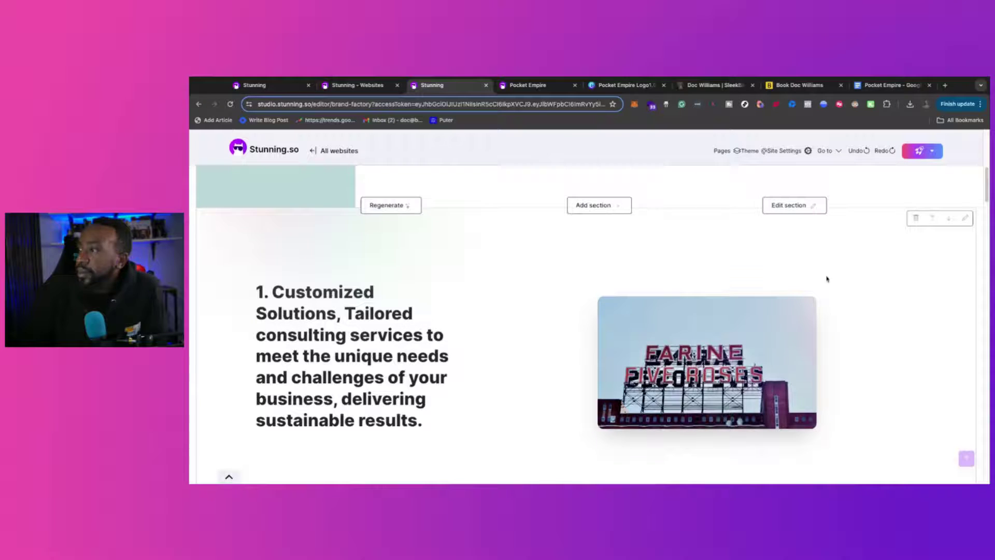
- Check Brand Factory's page list and draft publish status, then switch to the live Pocket Empire tab
left_click(718, 151)
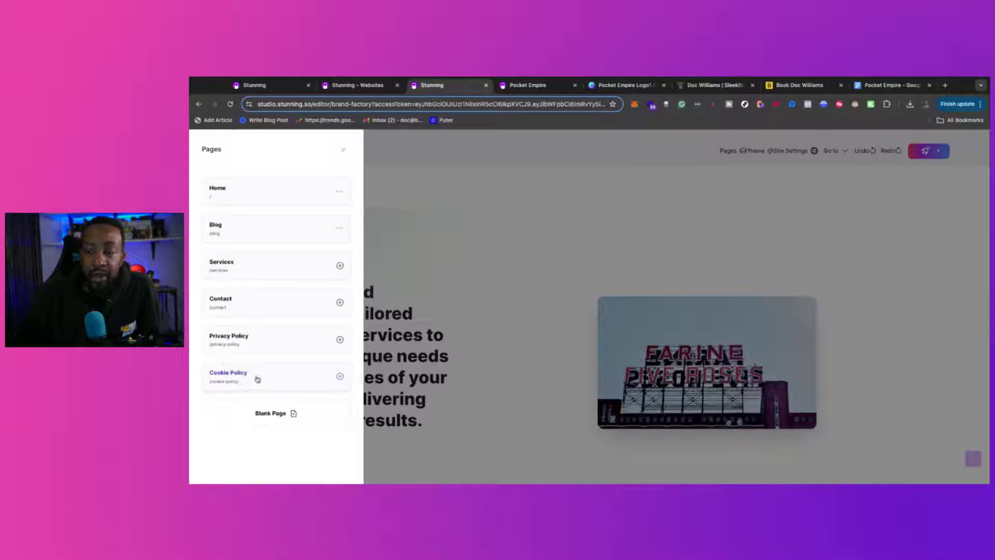
left_click(344, 150)
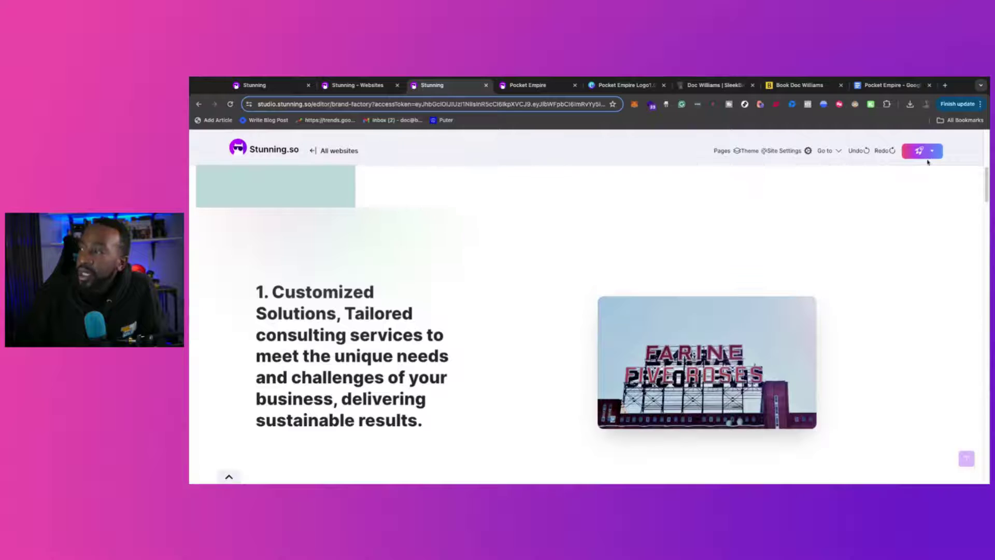
left_click(925, 155)
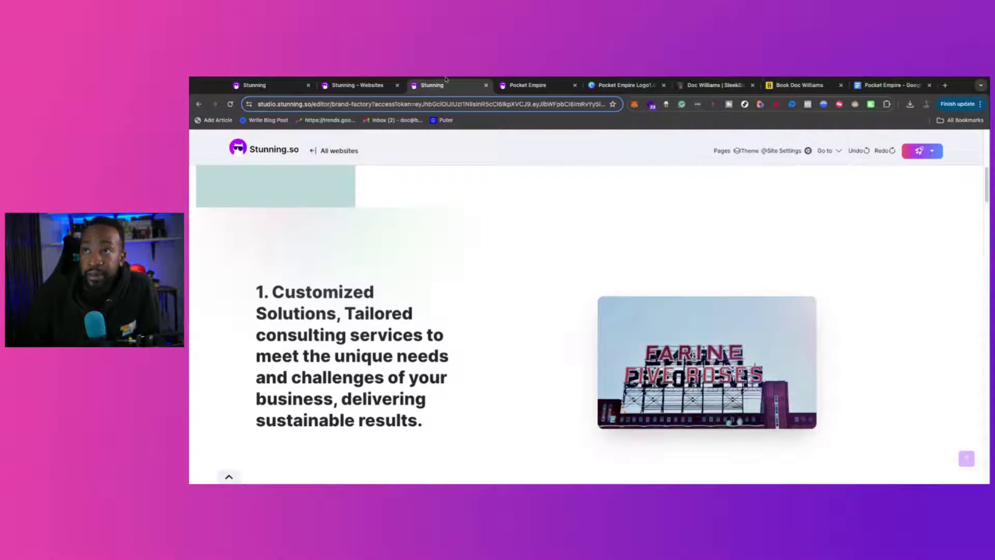
left_click(528, 86)
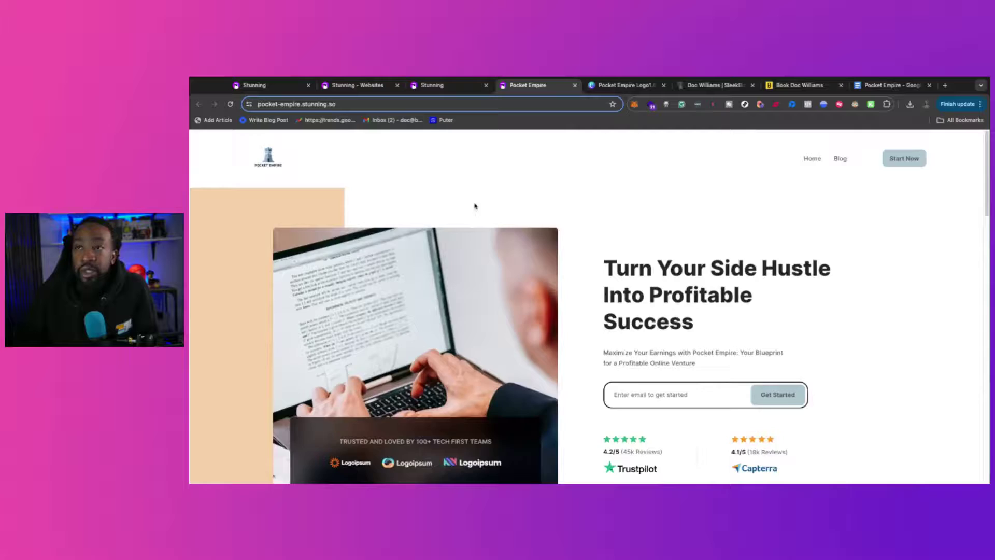
scroll(474, 206, "down", 3)
scroll(459, 327, "up", 3)
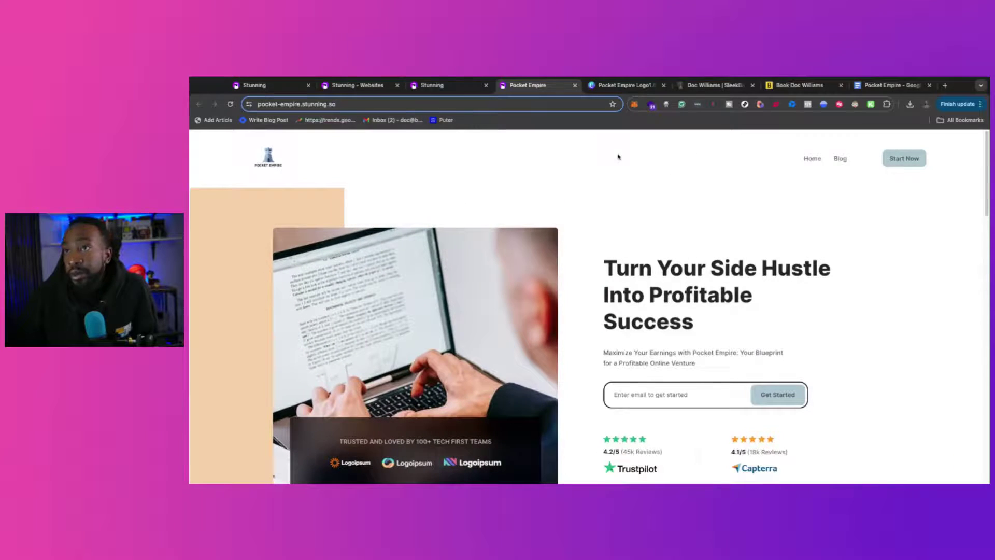
- Switch to the tab with Stunning's homepage, 'The fastest way to build a website'
left_click(291, 86)
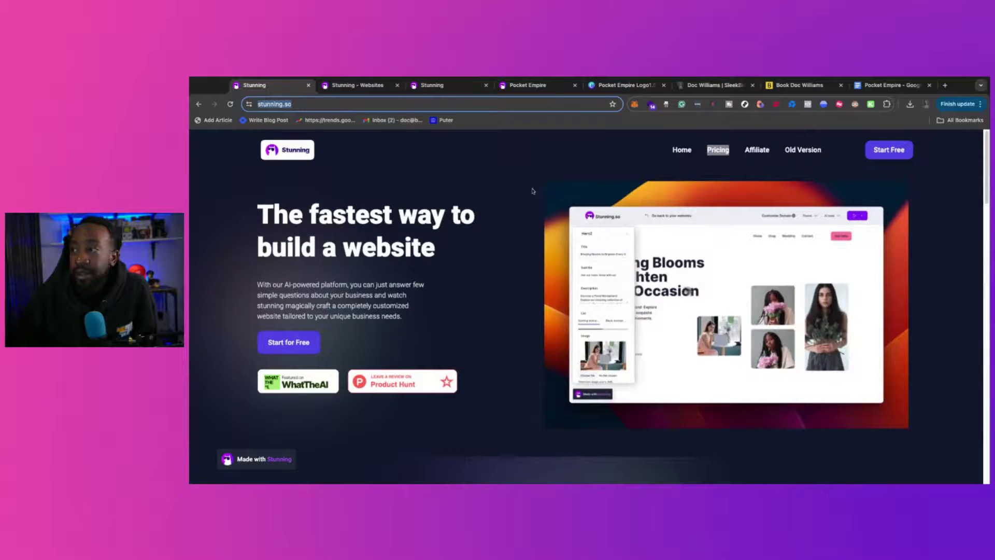
- Open Pricing, highlight the Growth plan, and compare monthly against discounted yearly prices
left_click(717, 149)
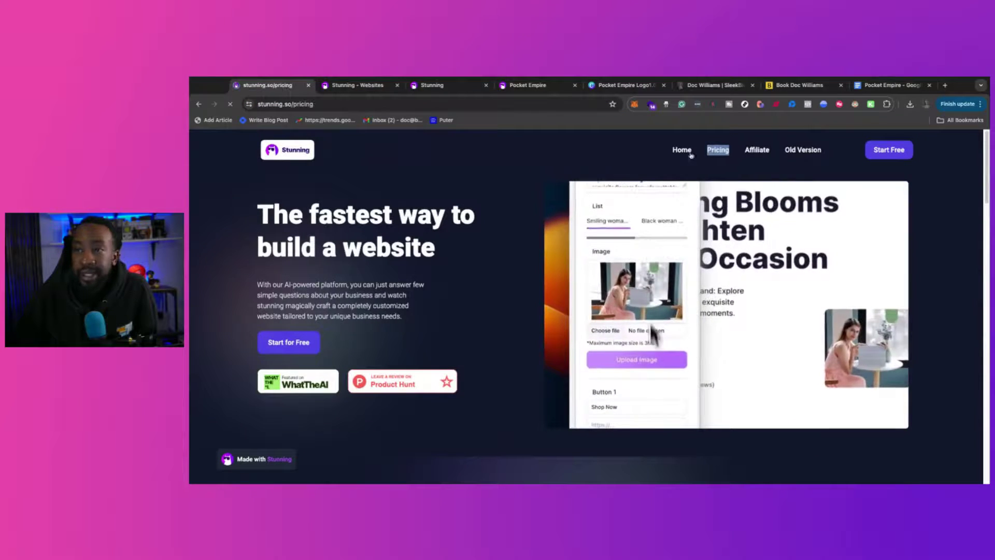
scroll(518, 167, "down", 1)
scroll(517, 168, "down", 1)
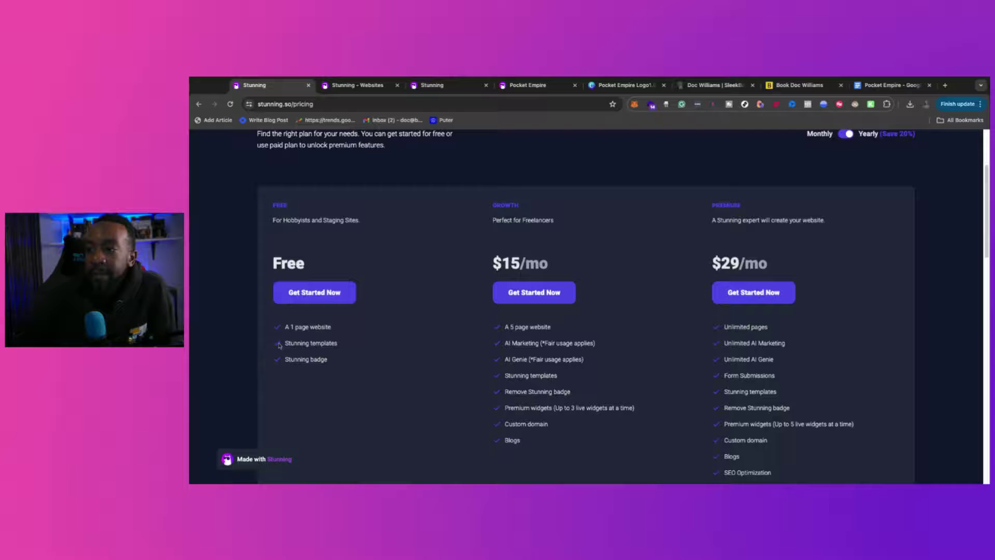
double_click(496, 206)
scroll(567, 277, "up", 2)
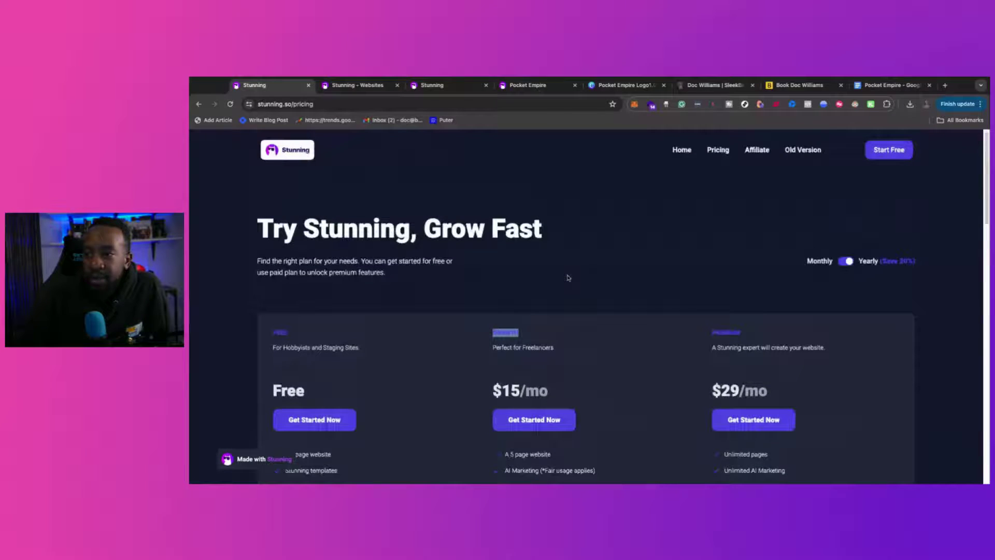
left_click(847, 262)
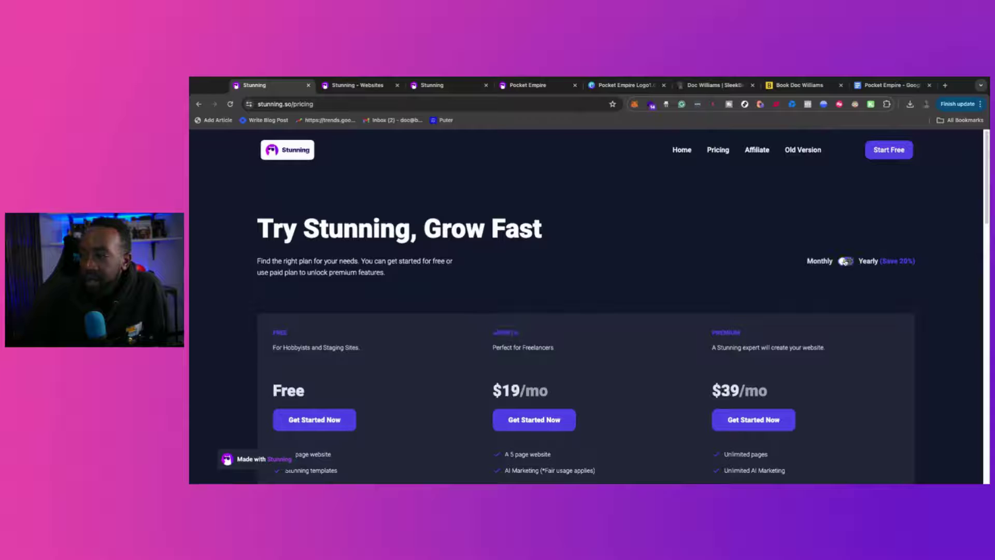
left_click(845, 261)
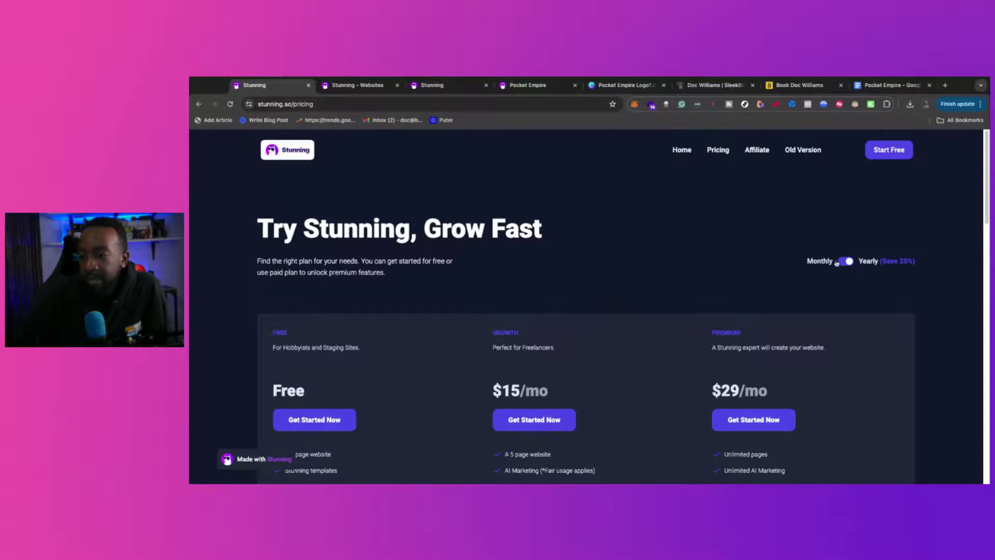
scroll(653, 325, "down", 4)
scroll(653, 325, "up", 1)
scroll(653, 326, "up", 2)
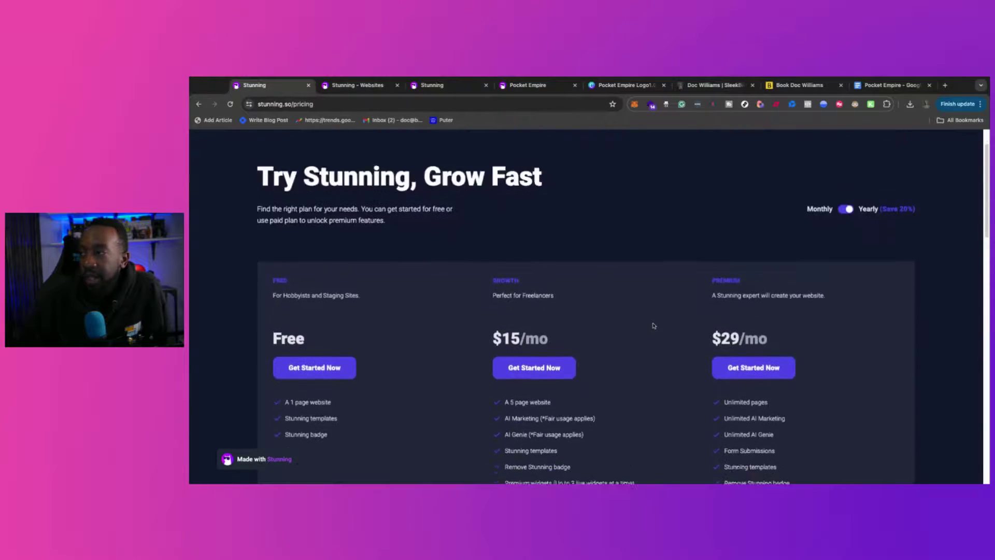
scroll(654, 327, "down", 2)
scroll(653, 326, "up", 1)
scroll(653, 328, "down", 1)
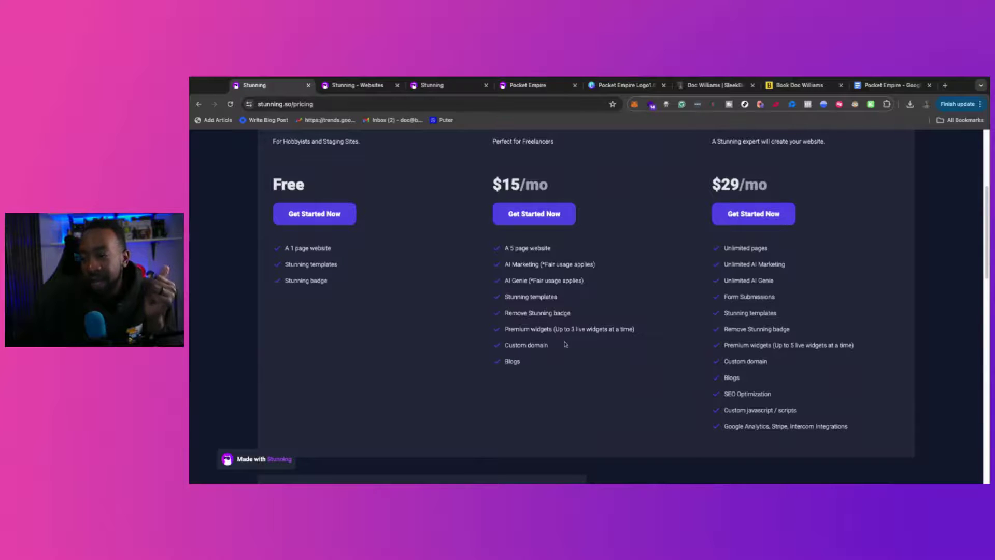
scroll(561, 345, "up", 3)
scroll(556, 311, "down", 3)
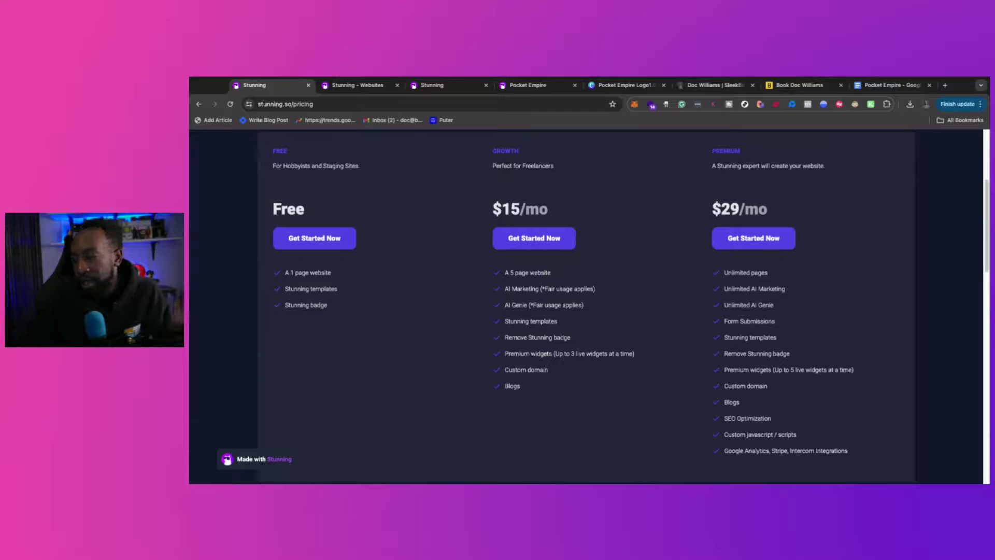
- Highlight the 'Google Analytics, Stripe, Intercom Integrations' feature and zoom the page in twice
triple_click(851, 452)
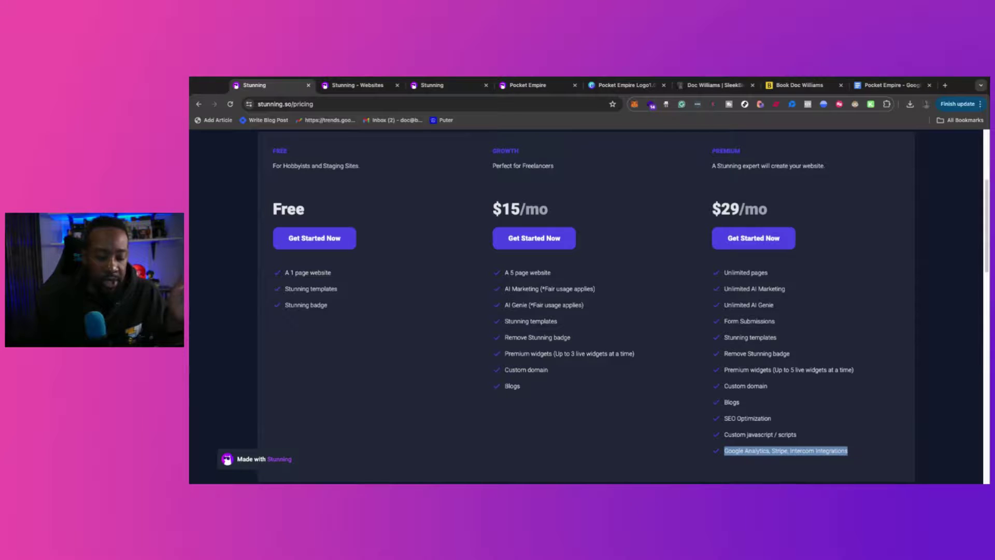
key("ctrl+plus")
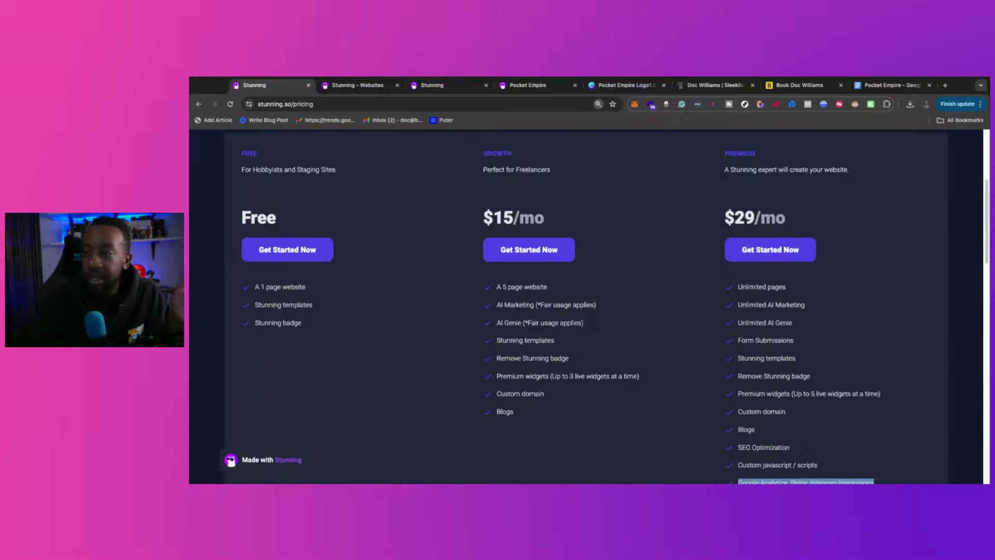
key("ctrl+plus")
key("ctrl+plus")
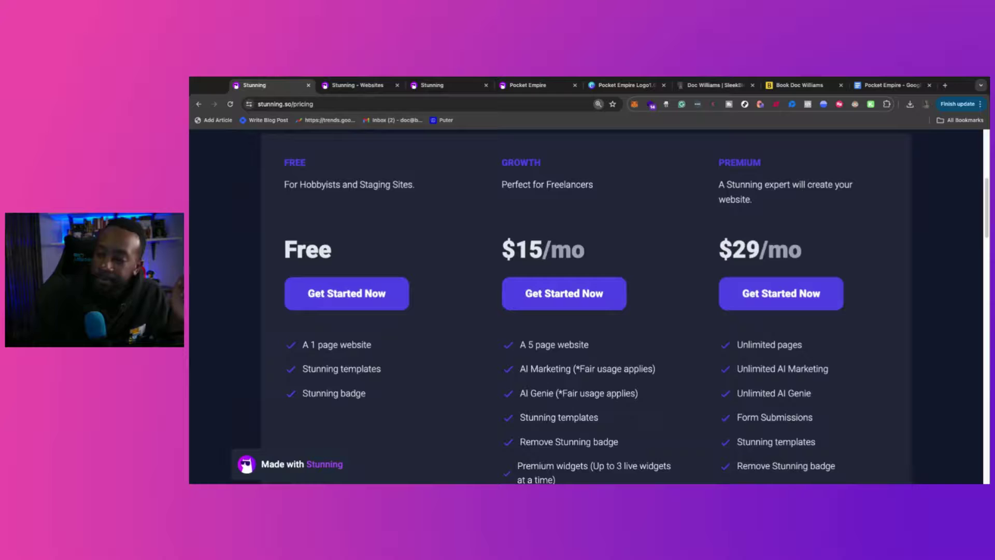
scroll(774, 416, "down", 4)
scroll(773, 416, "up", 2)
left_click(810, 452)
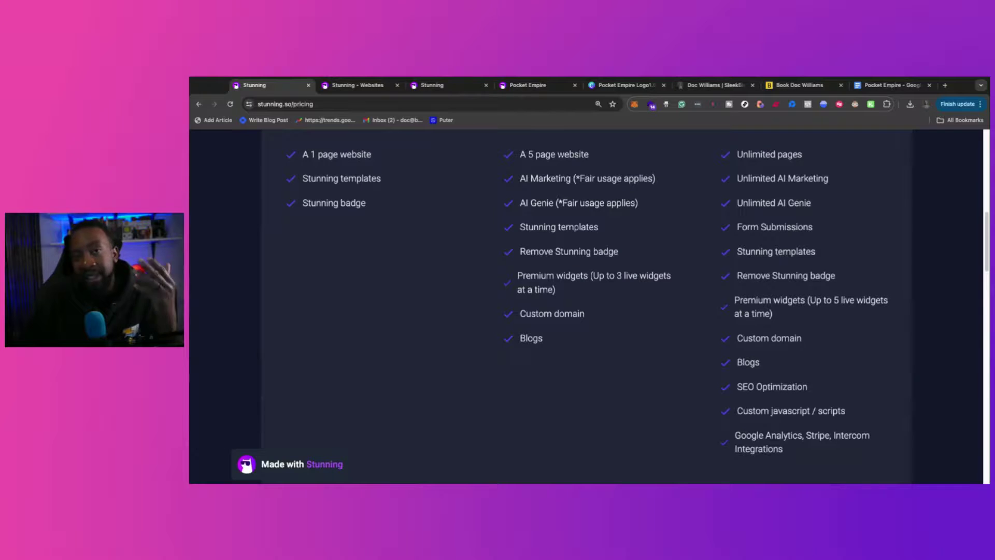
scroll(587, 303, "up", 10)
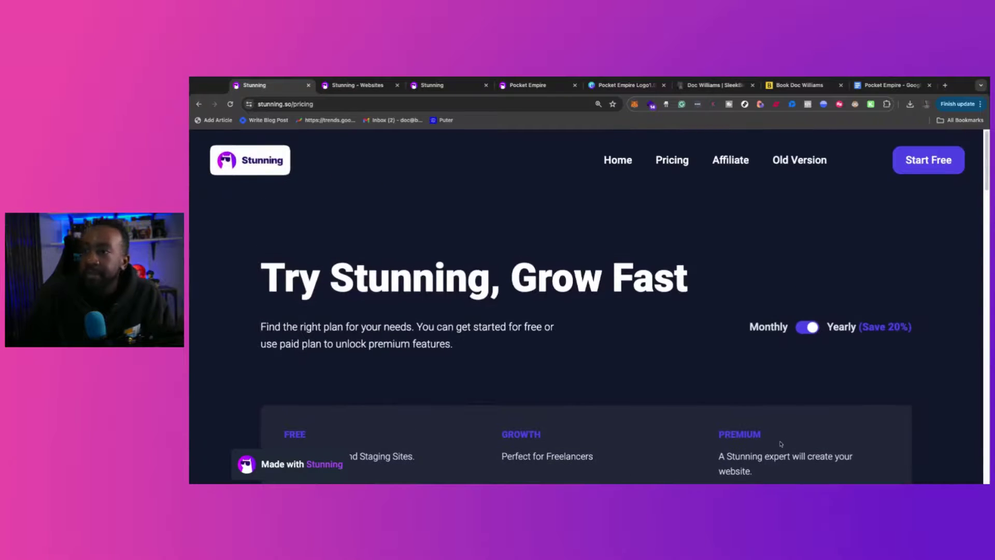
scroll(780, 442, "down", 5)
scroll(780, 443, "down", 10)
scroll(780, 443, "down", 3)
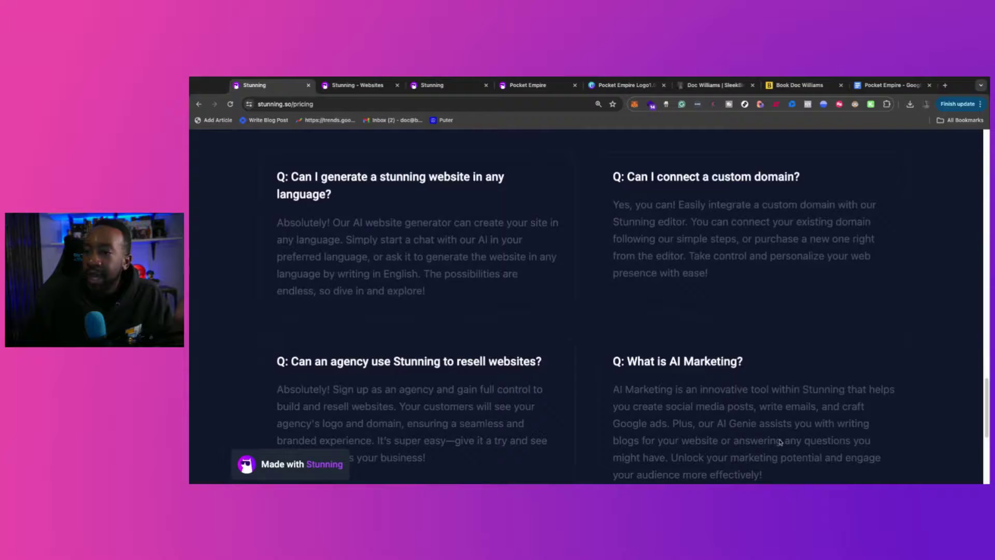
scroll(778, 442, "up", 3)
scroll(777, 442, "up", 5)
scroll(774, 440, "up", 5)
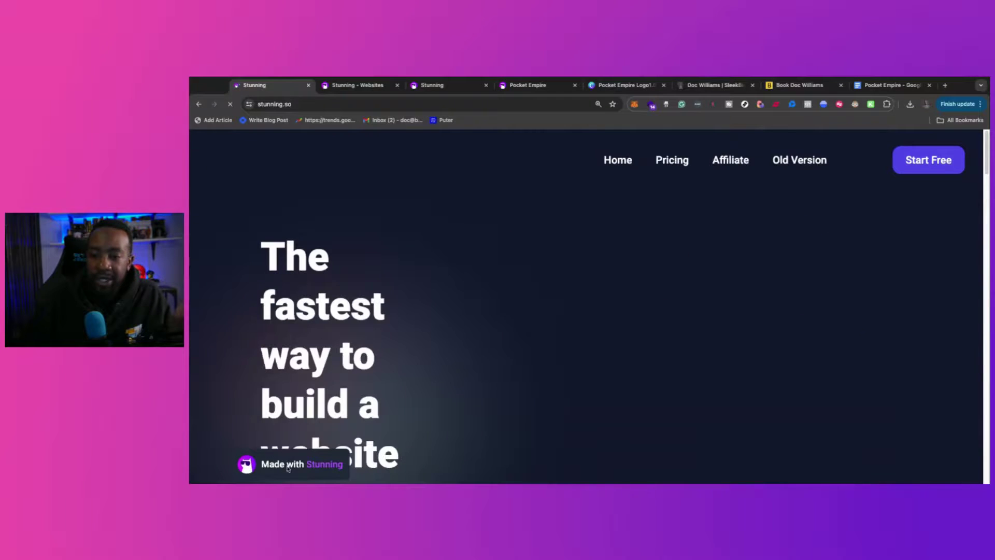
scroll(488, 415, "down", 3)
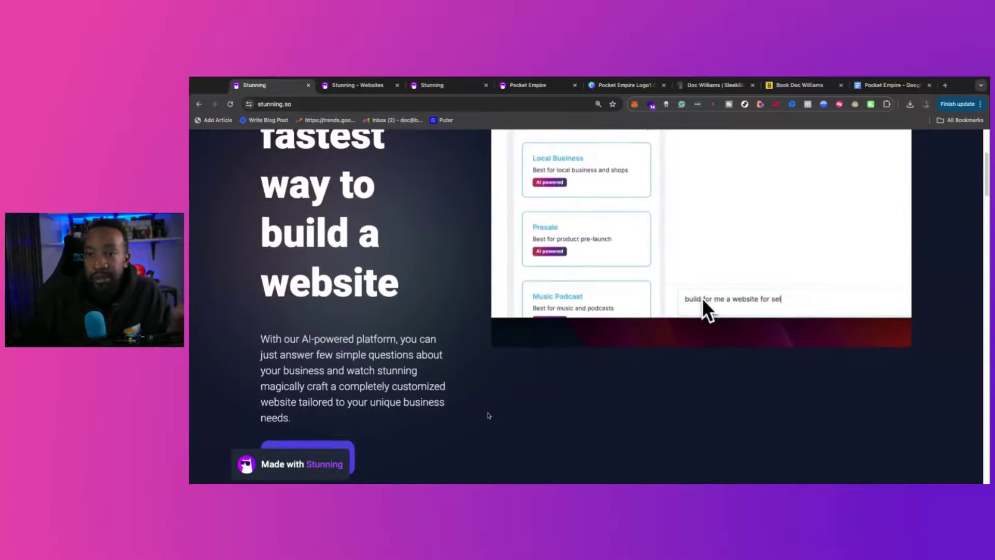
scroll(486, 409, "up", 3)
scroll(482, 401, "down", 1)
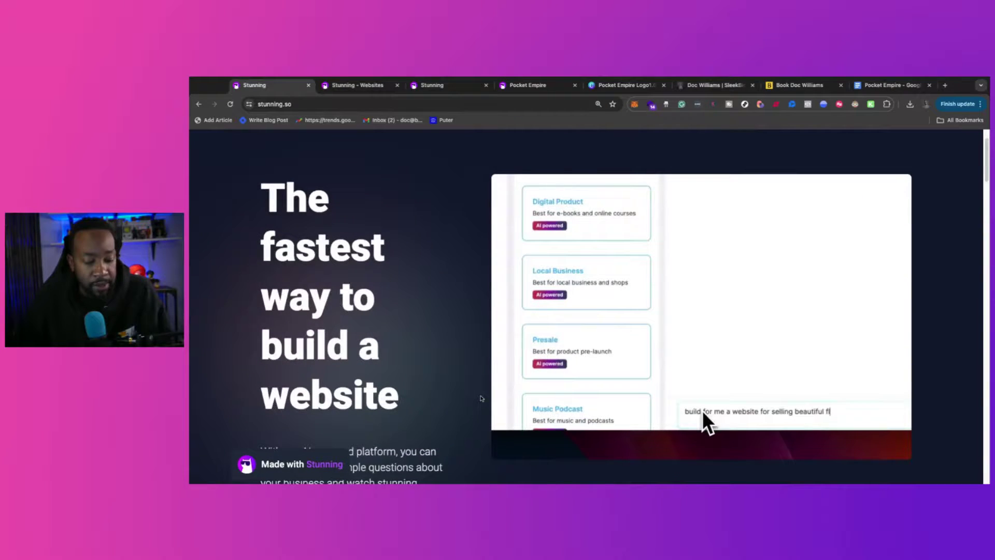
- Zoom the Stunning homepage out one step and view the published Pocket Empire site
key("ctrl+minus")
key("ctrl+minus")
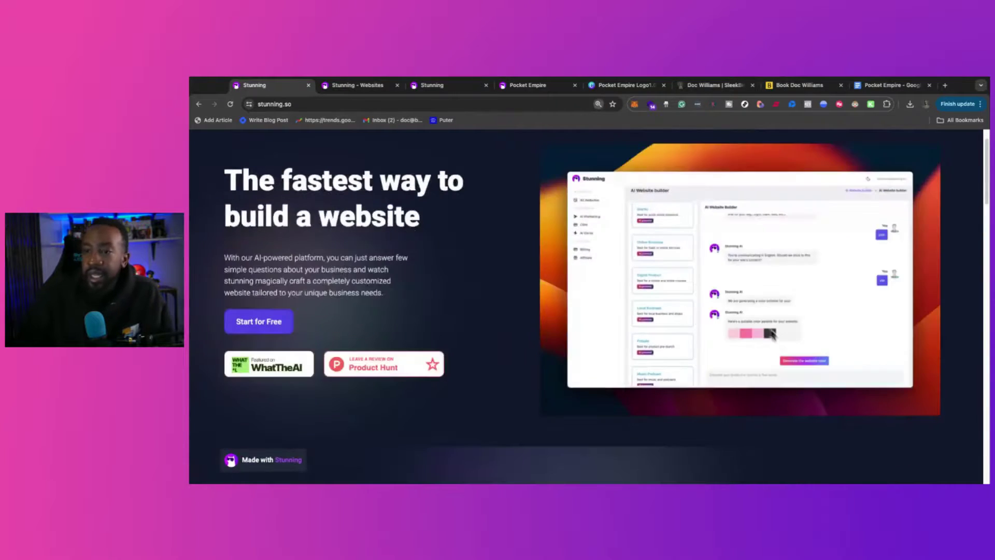
scroll(754, 388, "up", 1)
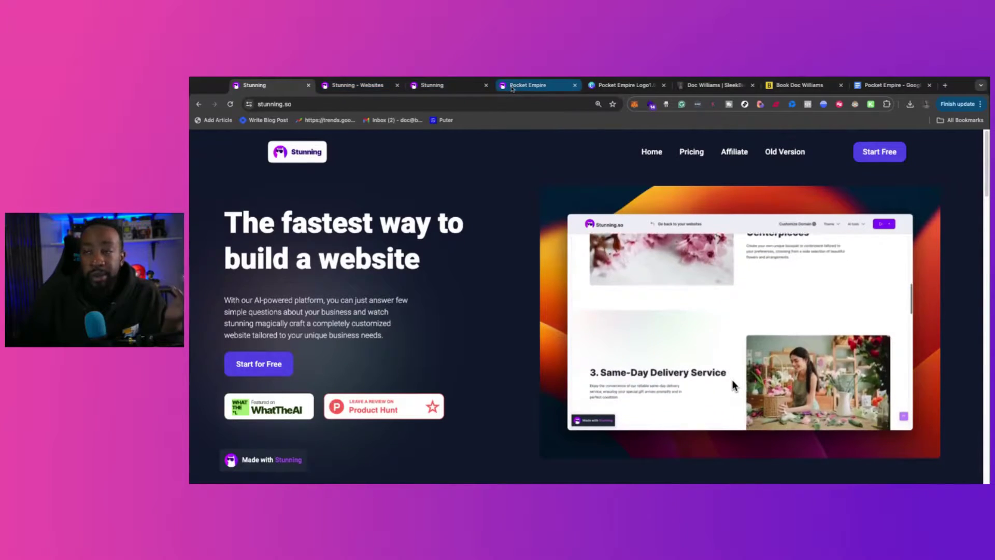
left_click(512, 86)
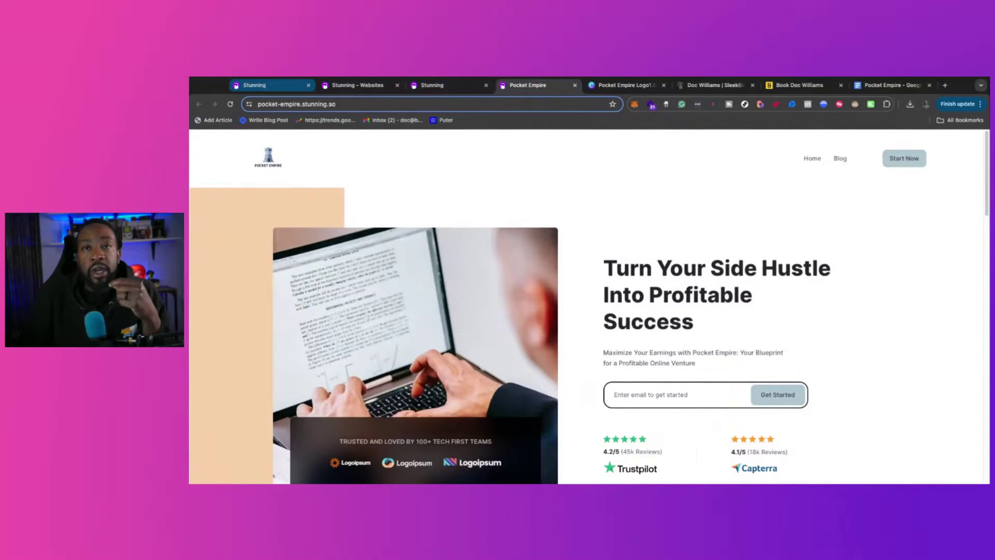
left_click(256, 86)
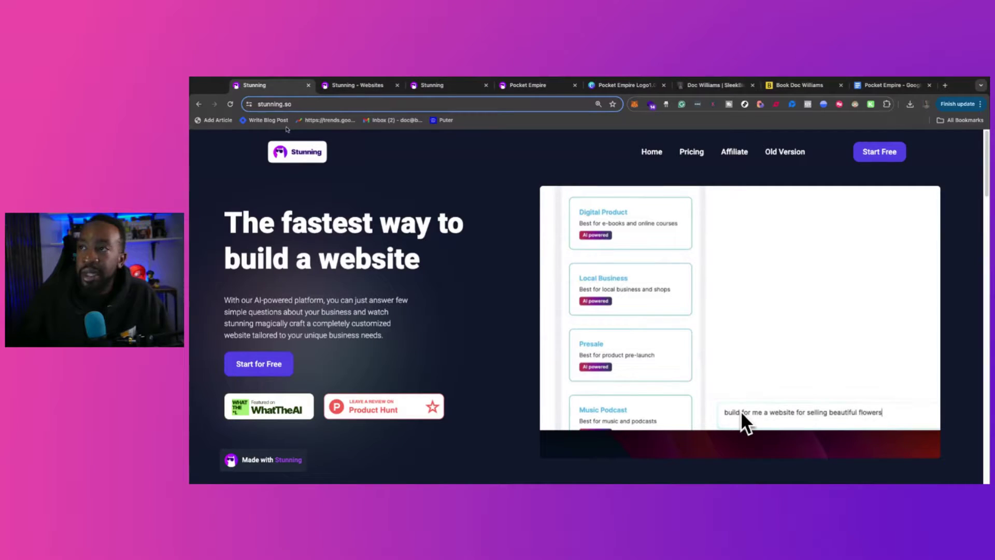
- Open the Brand Factory site in the editor from the Websites dashboard
left_click(372, 82)
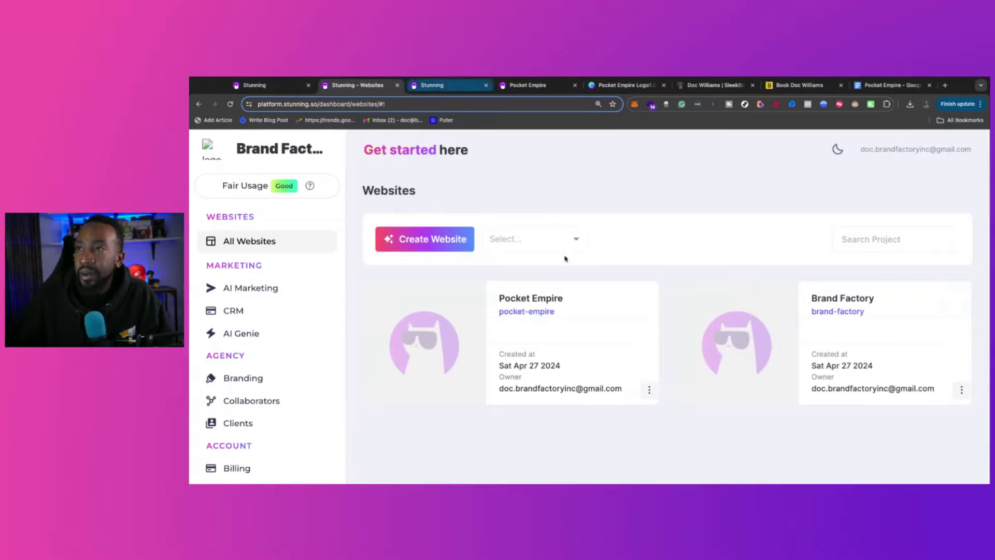
left_click(962, 391)
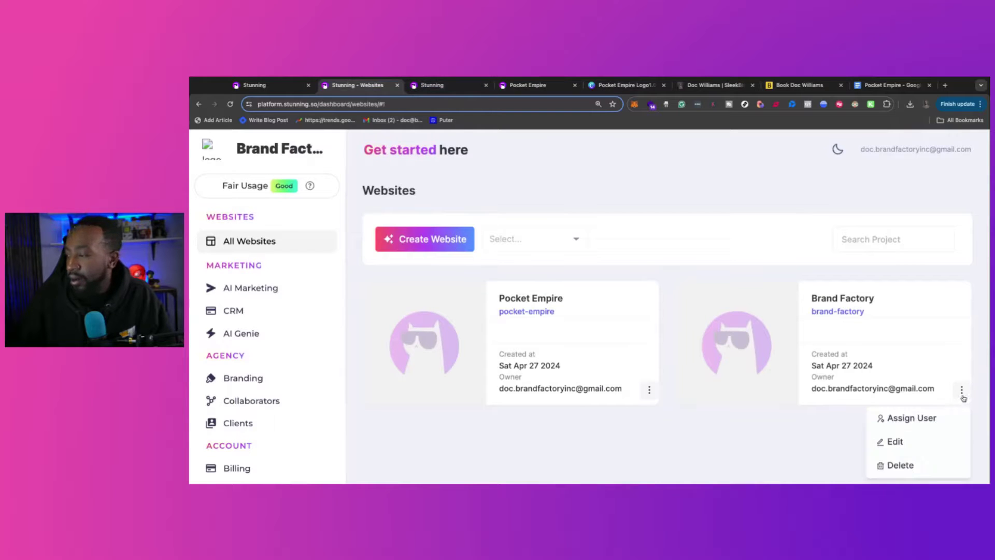
left_click(906, 443)
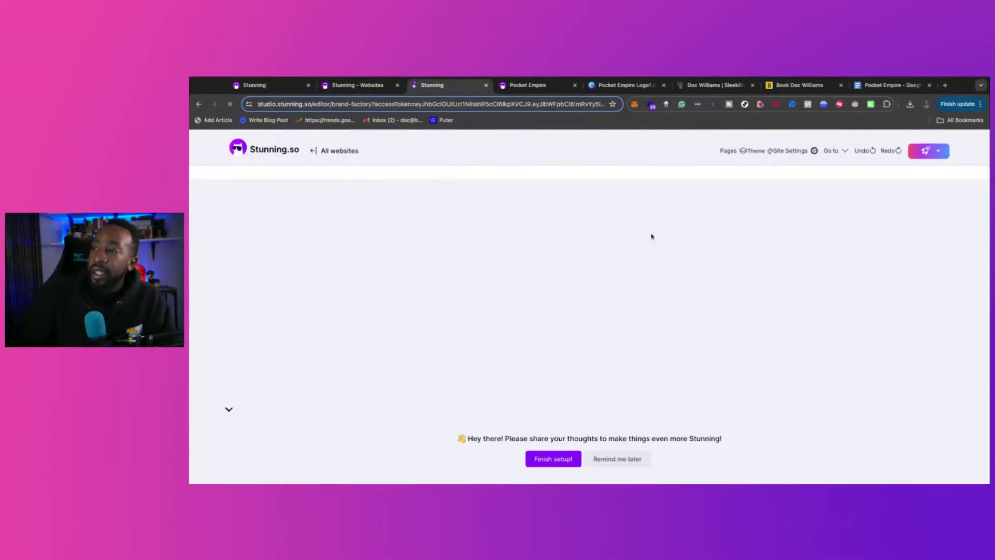
- Browse the Built-in and Premium section libraries, close without adding, and return to the homepage
left_click(613, 204)
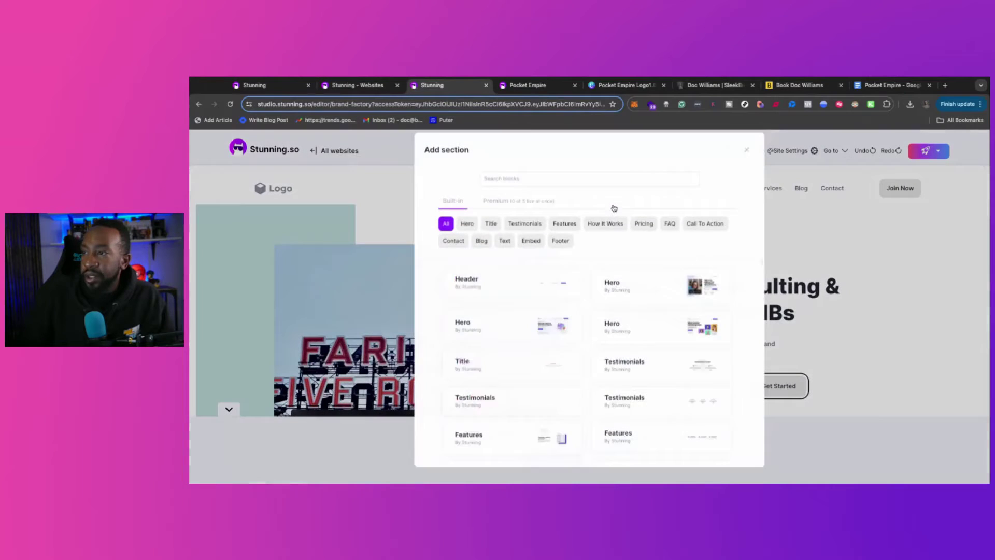
scroll(627, 346, "down", 5)
scroll(626, 347, "down", 5)
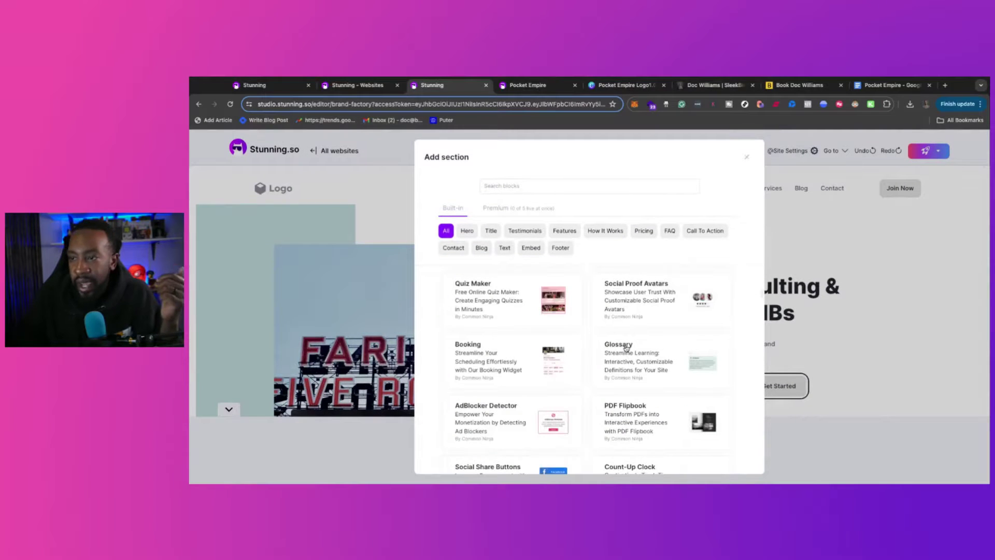
scroll(627, 347, "up", 3)
scroll(627, 348, "up", 3)
scroll(626, 347, "up", 3)
scroll(588, 369, "up", 1)
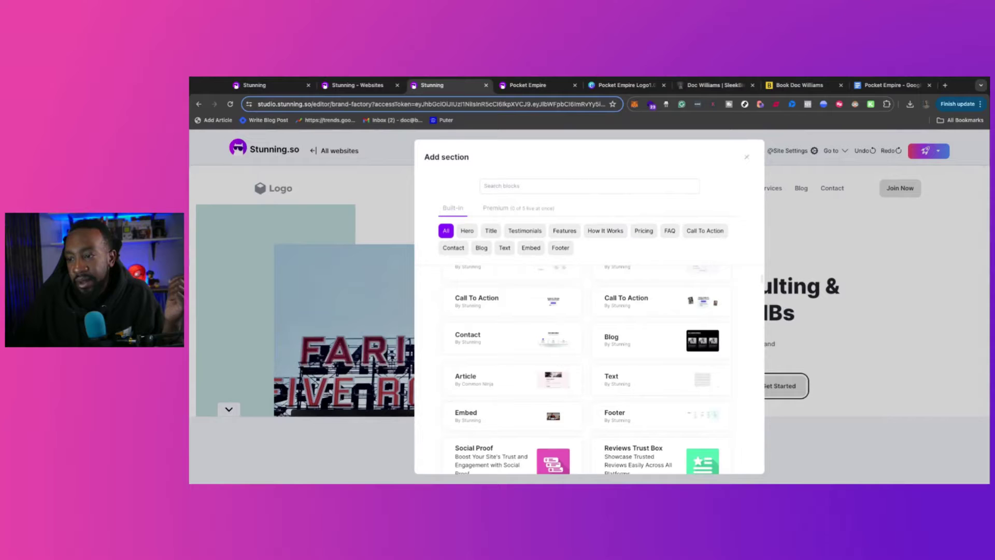
scroll(554, 345, "down", 1)
scroll(528, 342, "down", 1)
scroll(482, 340, "down", 1)
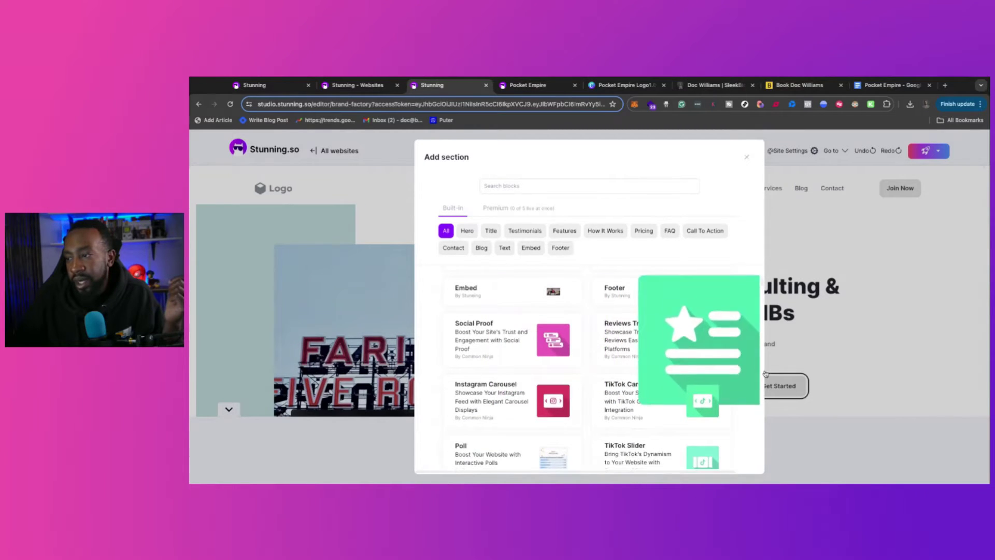
scroll(744, 388, "down", 2)
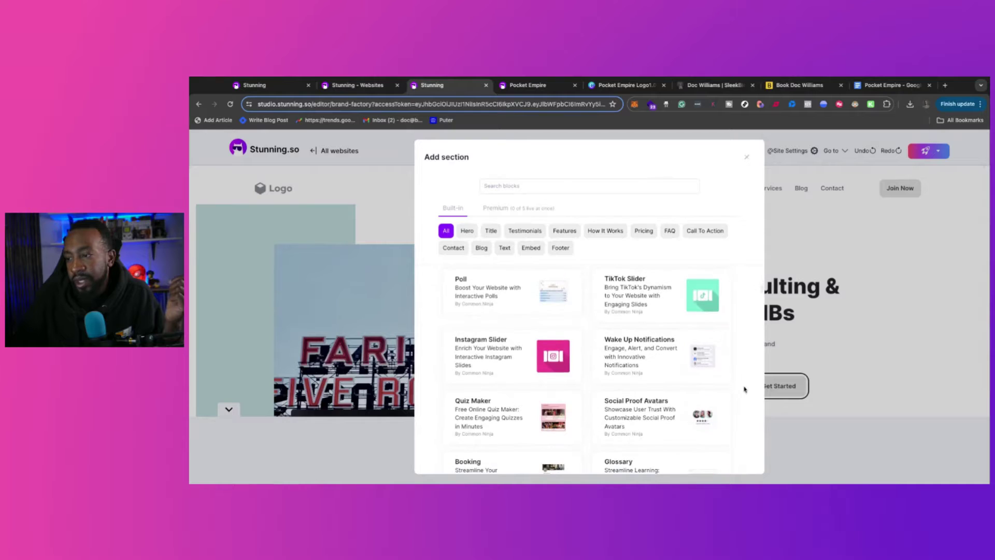
scroll(744, 389, "down", 1)
scroll(745, 388, "down", 1)
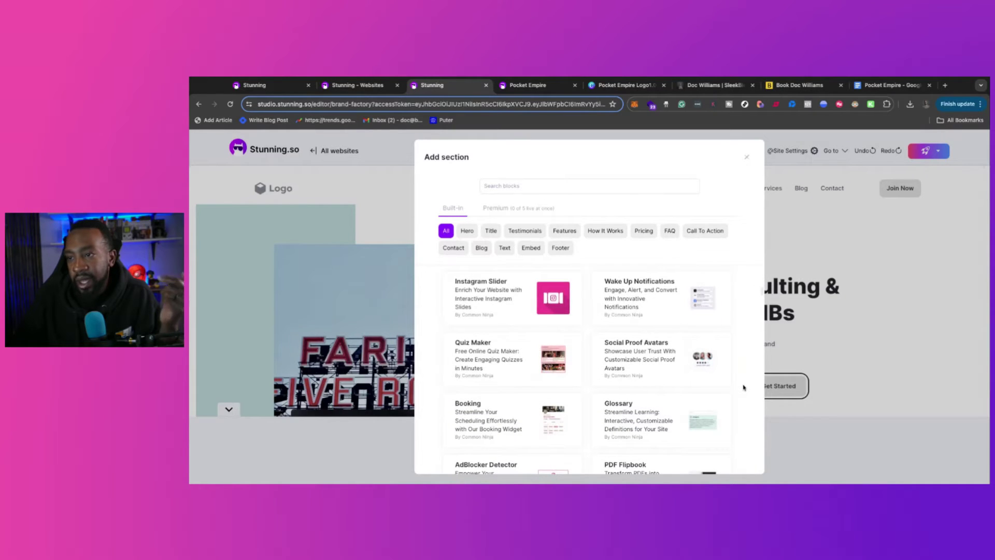
scroll(745, 387, "down", 1)
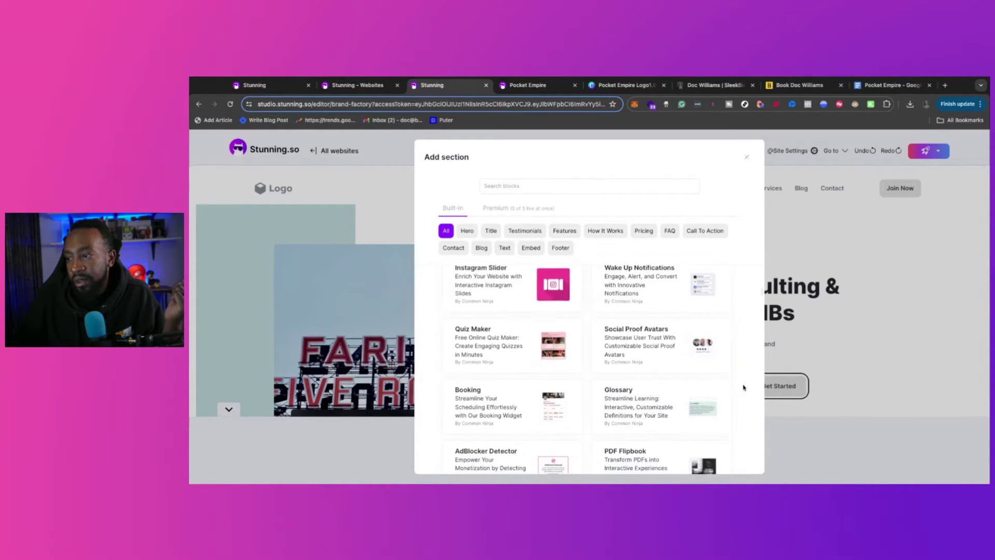
scroll(742, 388, "down", 2)
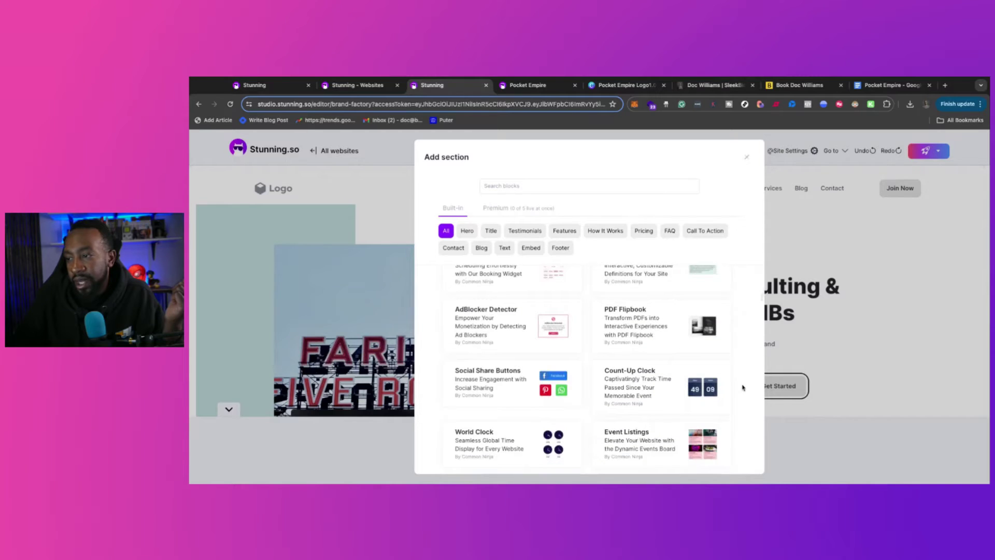
scroll(743, 387, "down", 3)
scroll(743, 388, "down", 3)
scroll(743, 387, "down", 3)
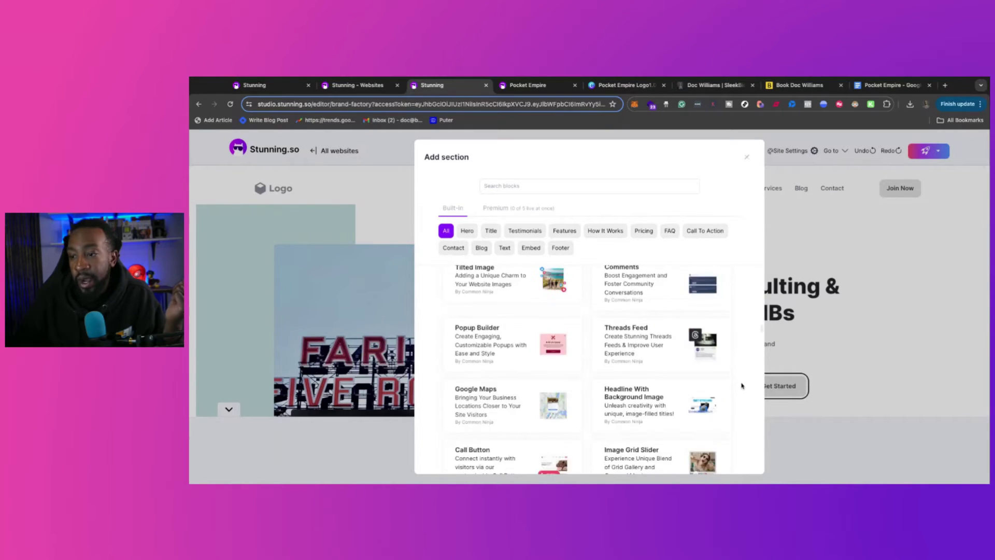
scroll(742, 387, "down", 3)
scroll(741, 386, "down", 3)
scroll(738, 381, "up", 3)
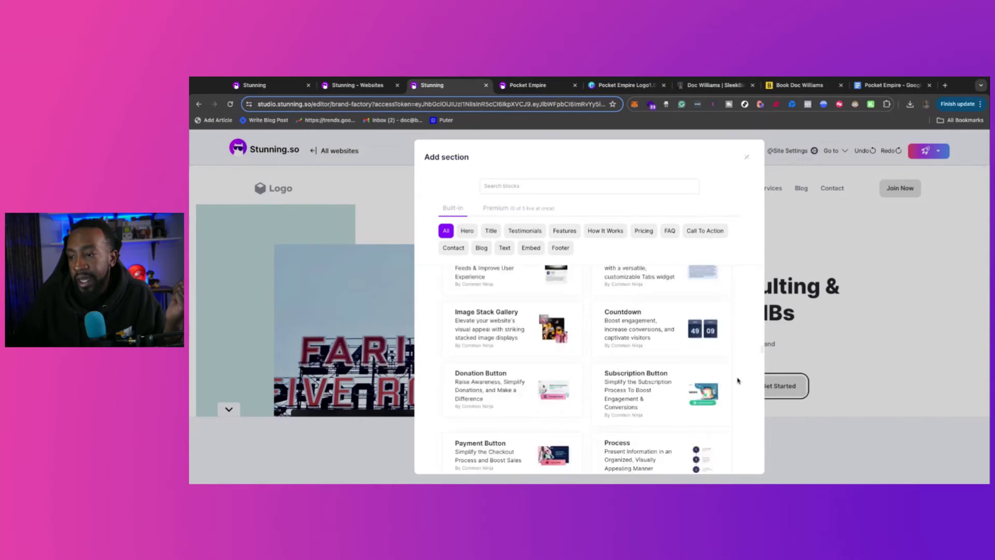
scroll(737, 380, "up", 5)
scroll(731, 377, "up", 5)
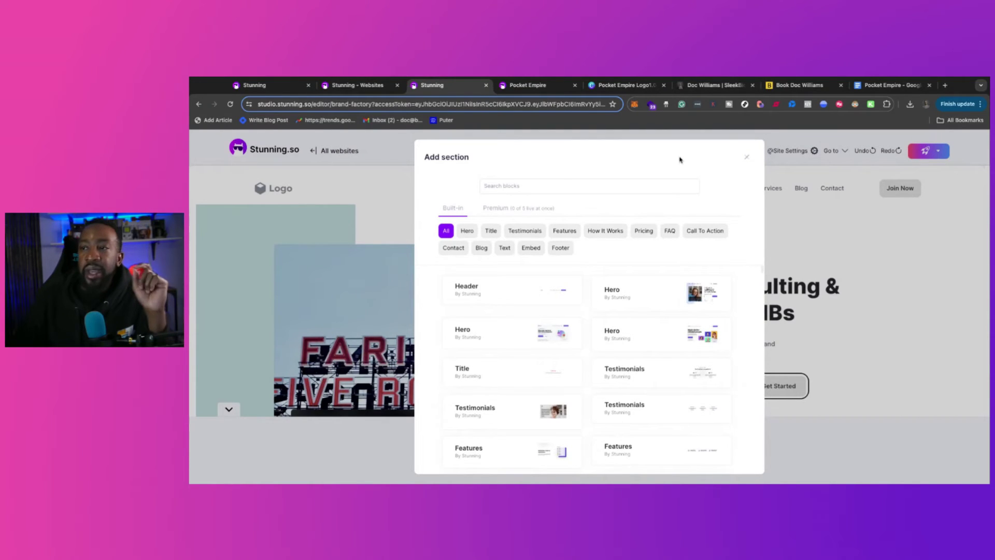
left_click(487, 208)
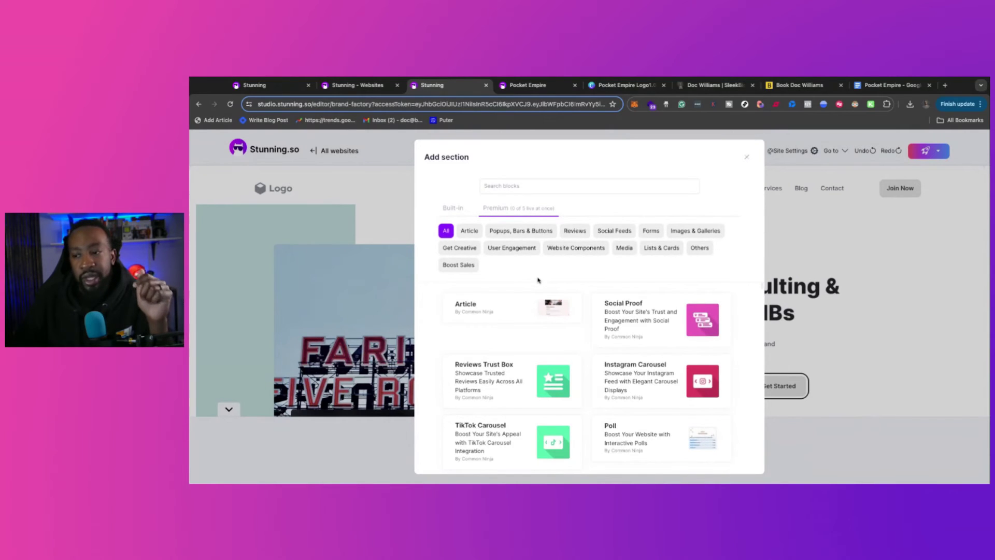
scroll(545, 312, "down", 3)
scroll(590, 378, "down", 2)
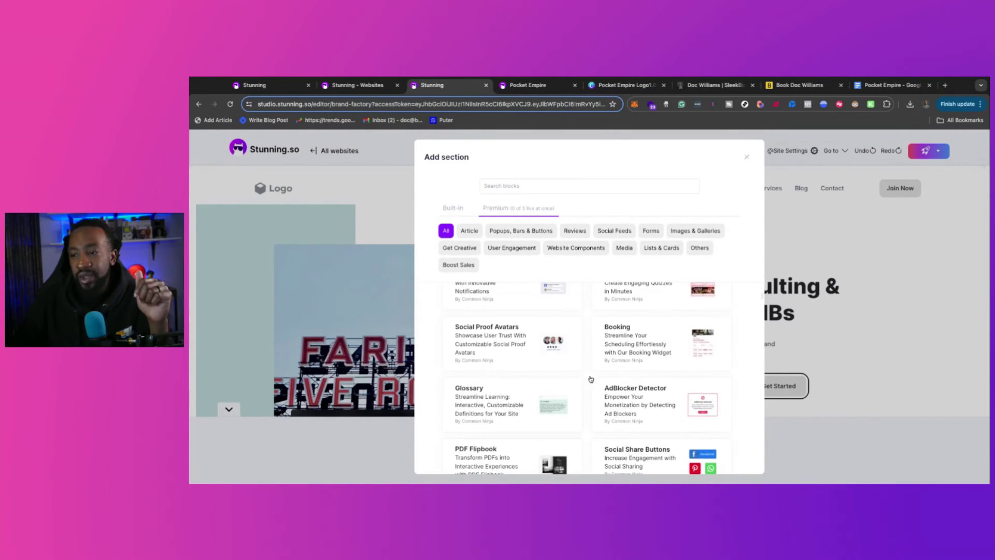
scroll(590, 379, "up", 5)
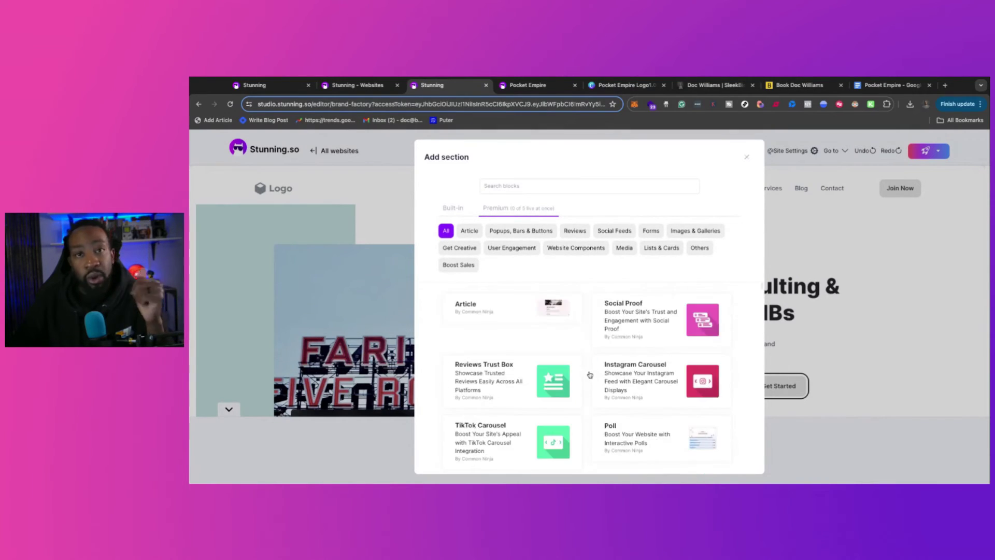
left_click(747, 156)
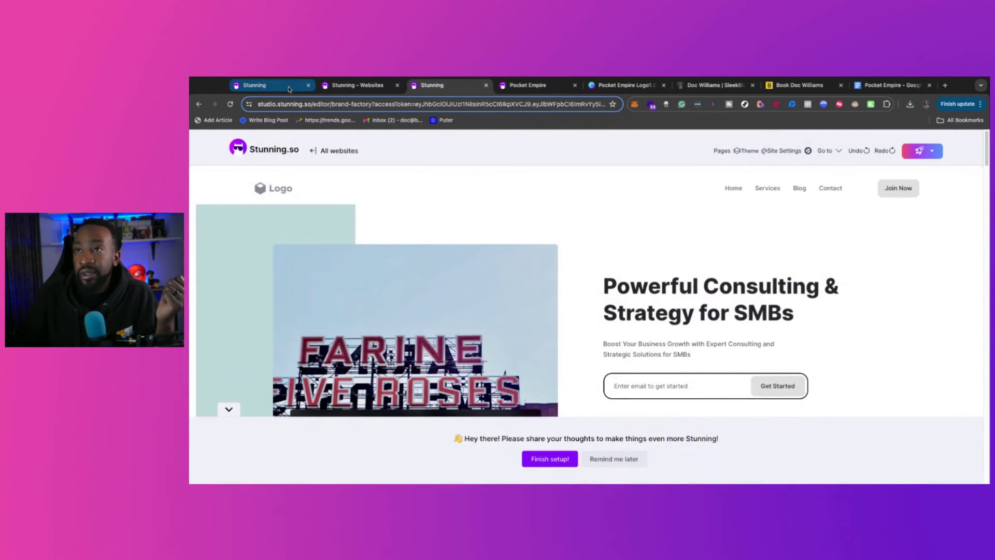
left_click(288, 85)
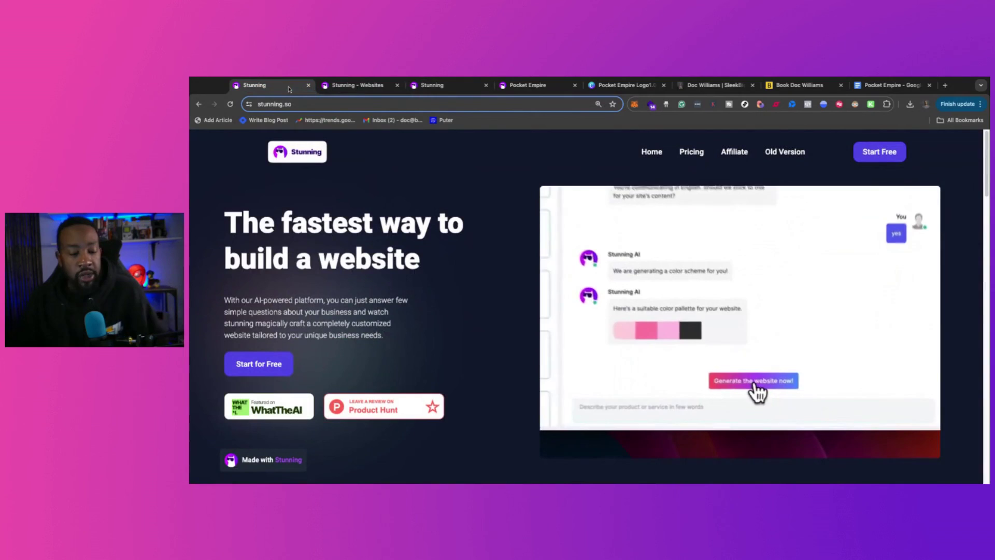